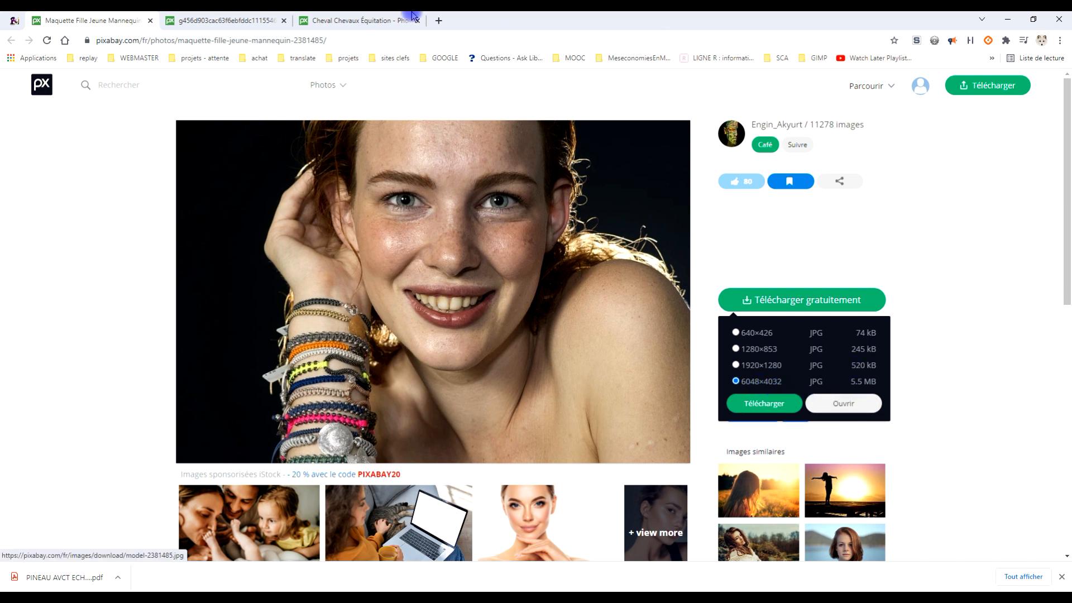
Step: Copy the full-size portrait of the smiling woman with bracelets from its opened image page
click(213, 17)
right_click(598, 252)
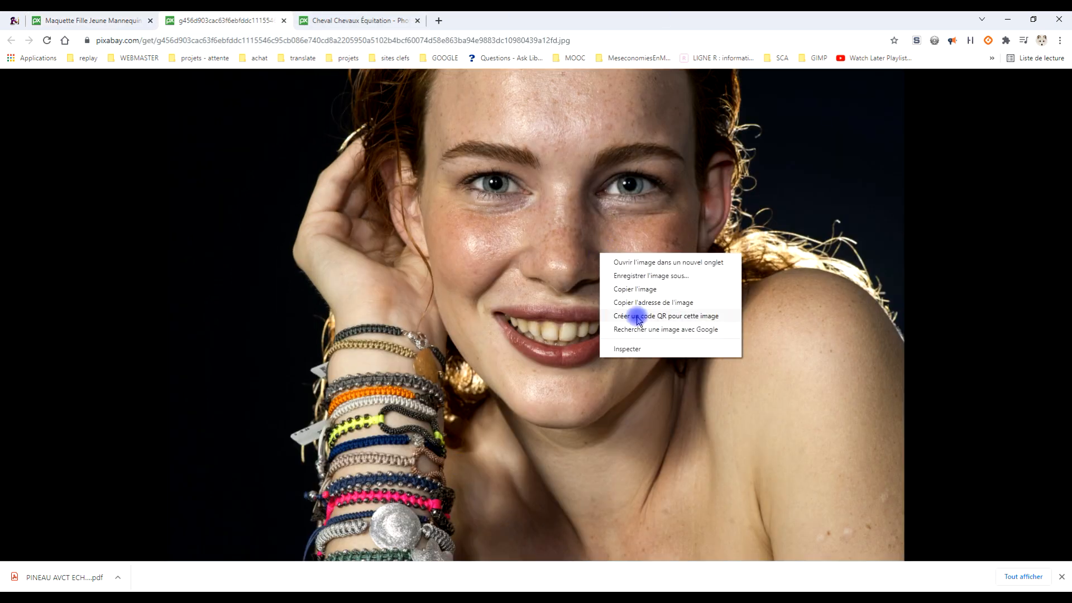
click(634, 289)
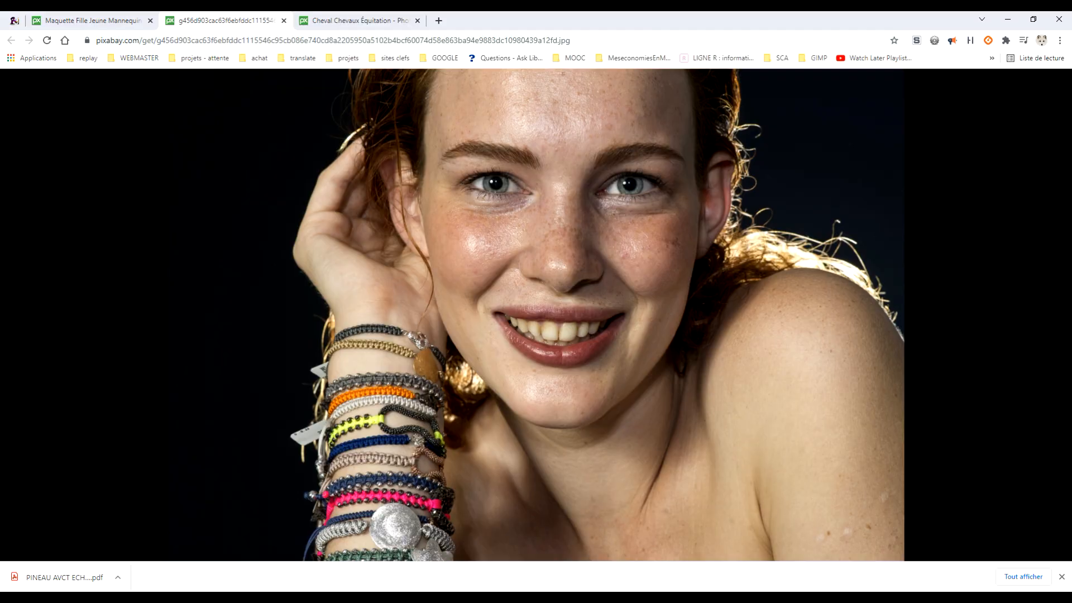
Step: Switch to GIMP and paste the copied portrait as a new image
key(alt+Tab)
click(34, 30)
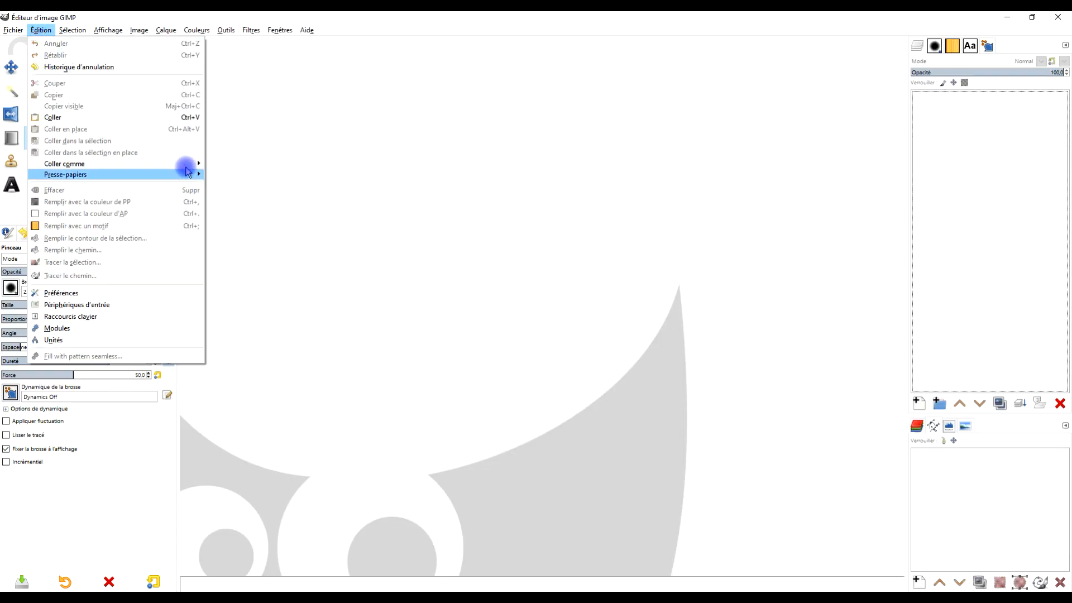
mouse_move(186, 165)
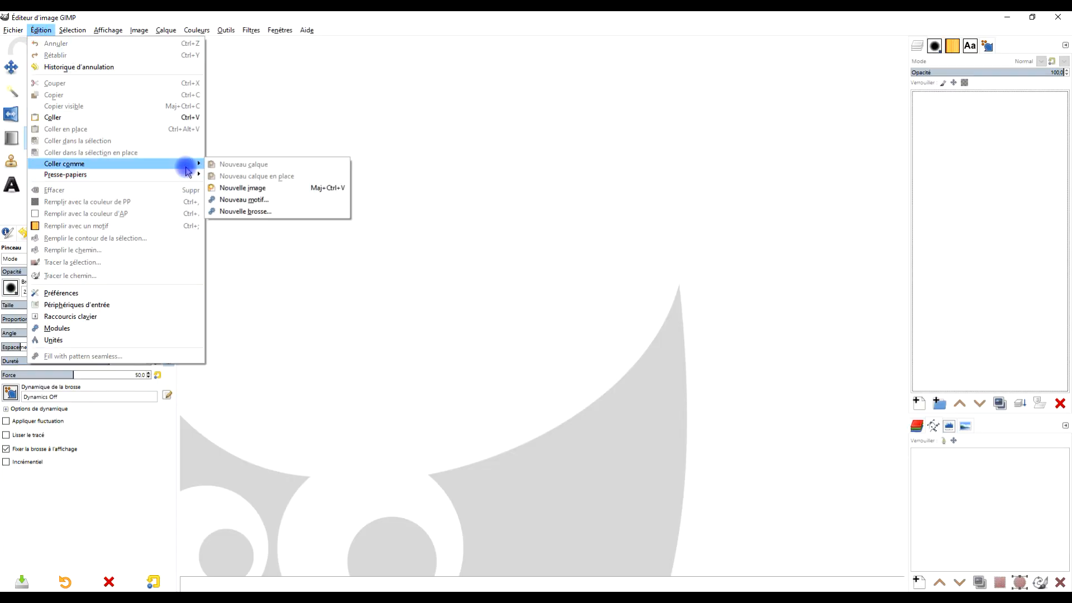
click(248, 187)
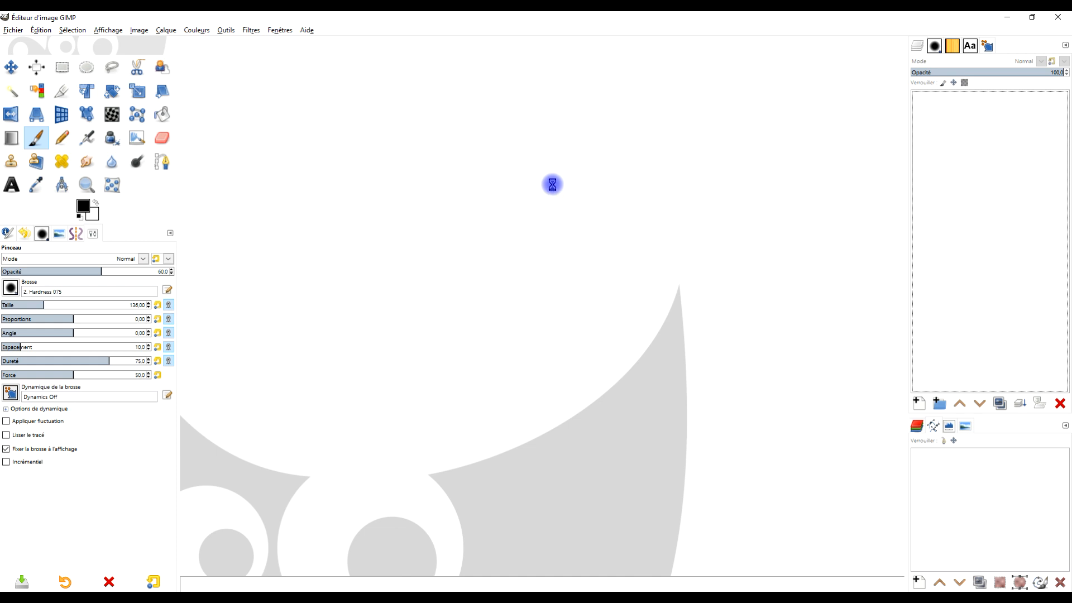
key(ctrl+v)
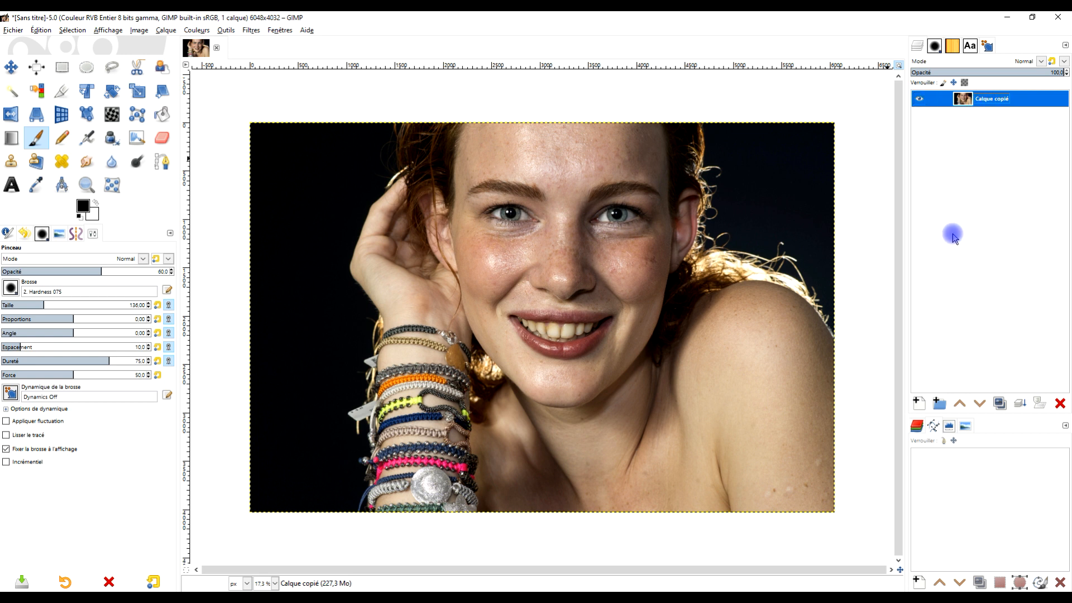
Step: Rename the pasted layer as ORIGINAL
double_click(993, 106)
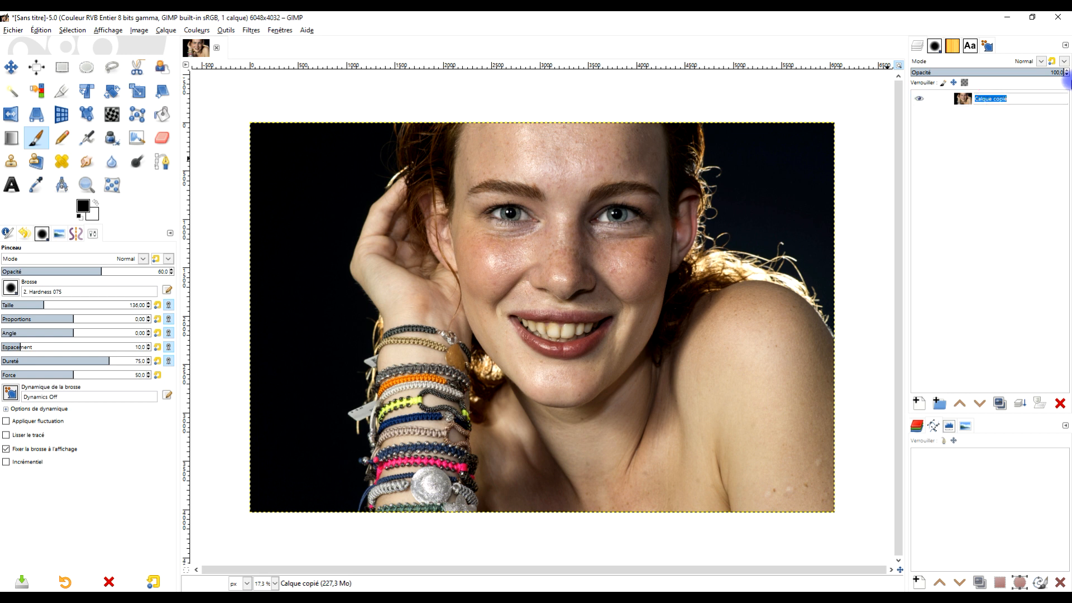
key(Caps_Lock)
text(ORIGINAL)
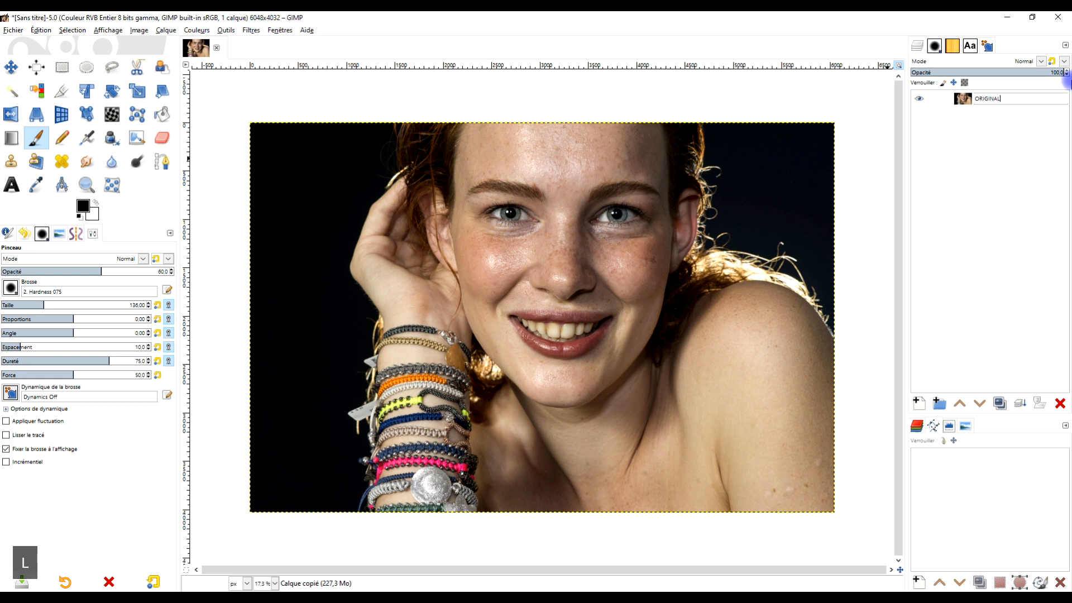
key(Return)
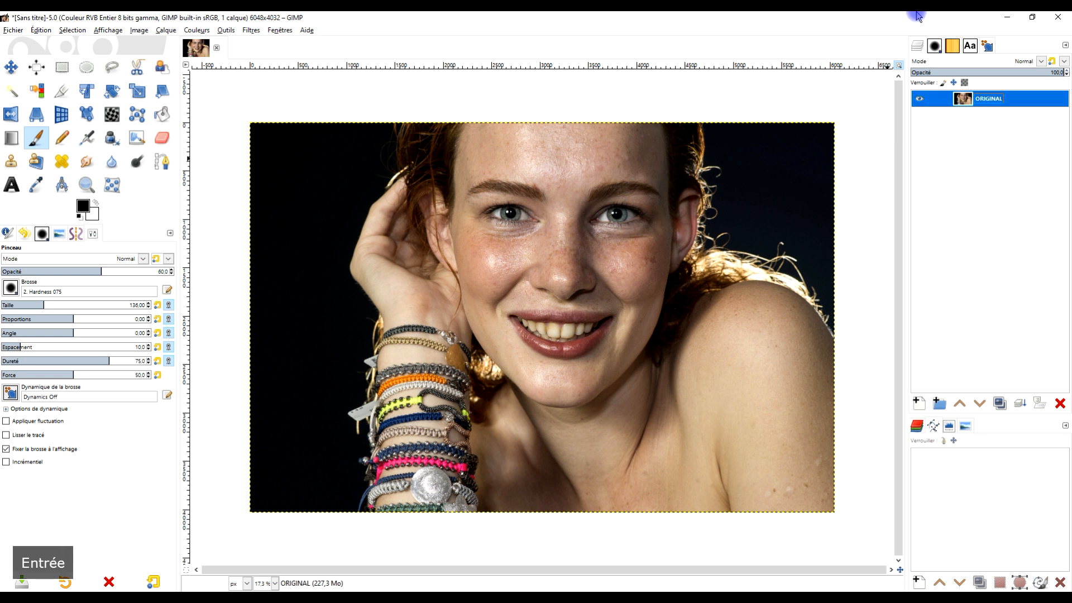
Step: Crop the image tightly around the mouth, to an area of about 1290 × 596 px
click(65, 90)
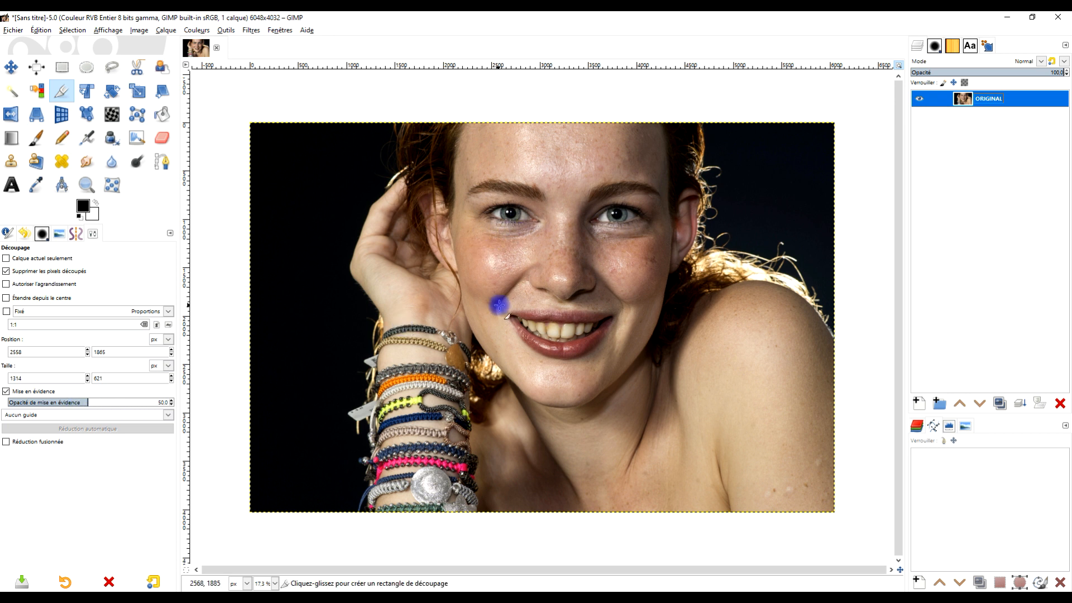
drag(501, 304, 626, 362)
click(572, 327)
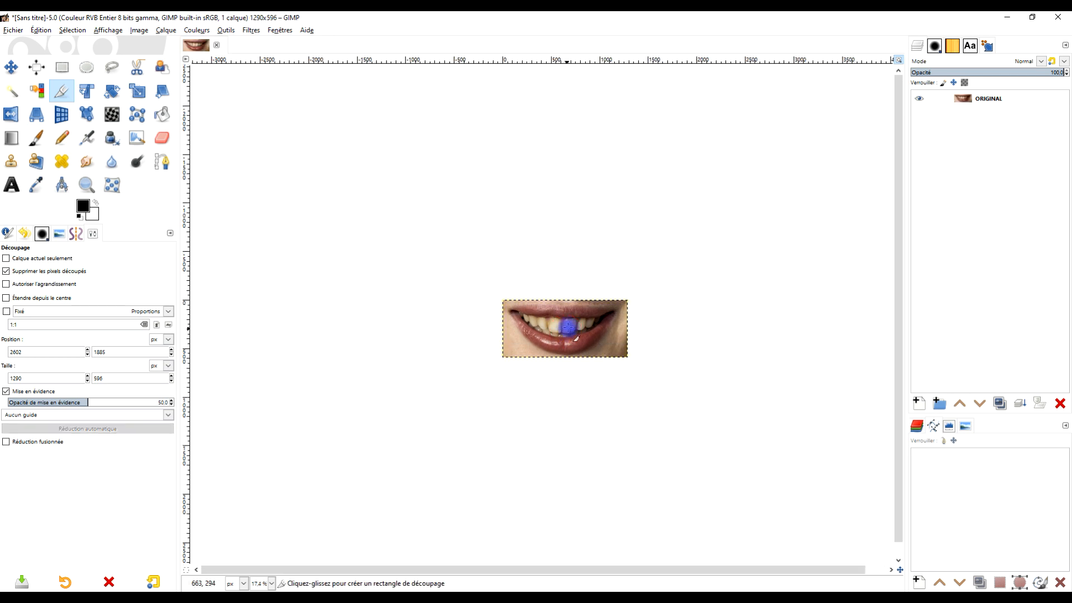
Step: Duplicate the ORIGINAL layer
click(897, 62)
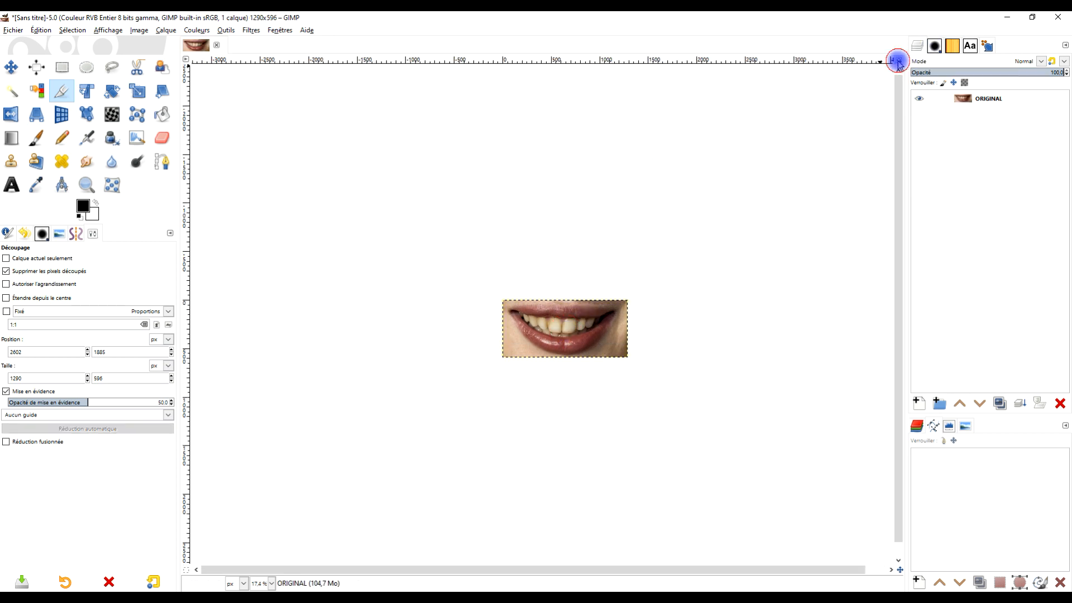
click(898, 61)
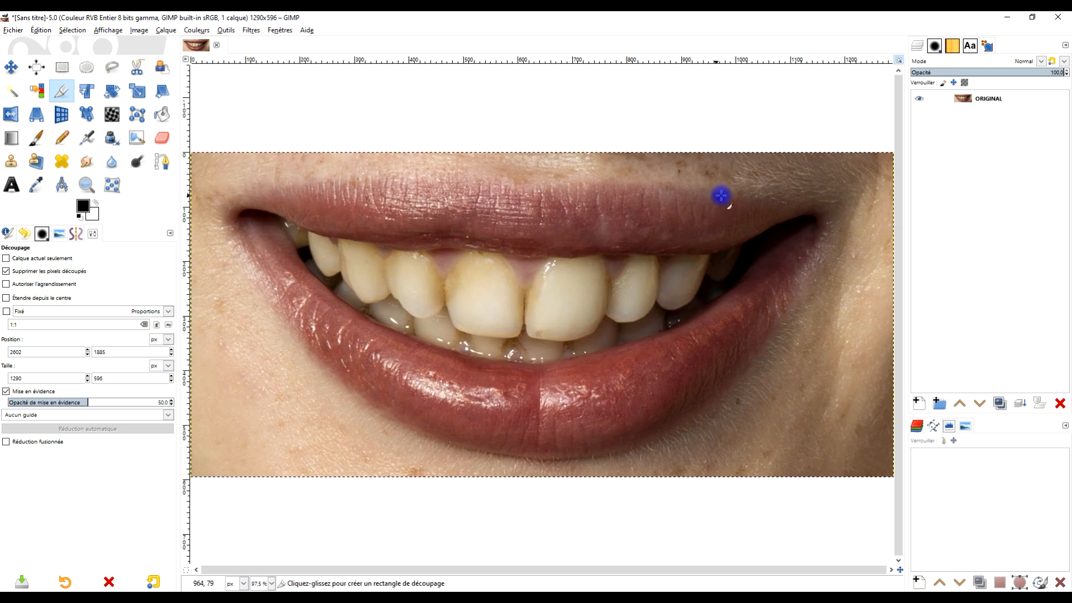
click(1008, 107)
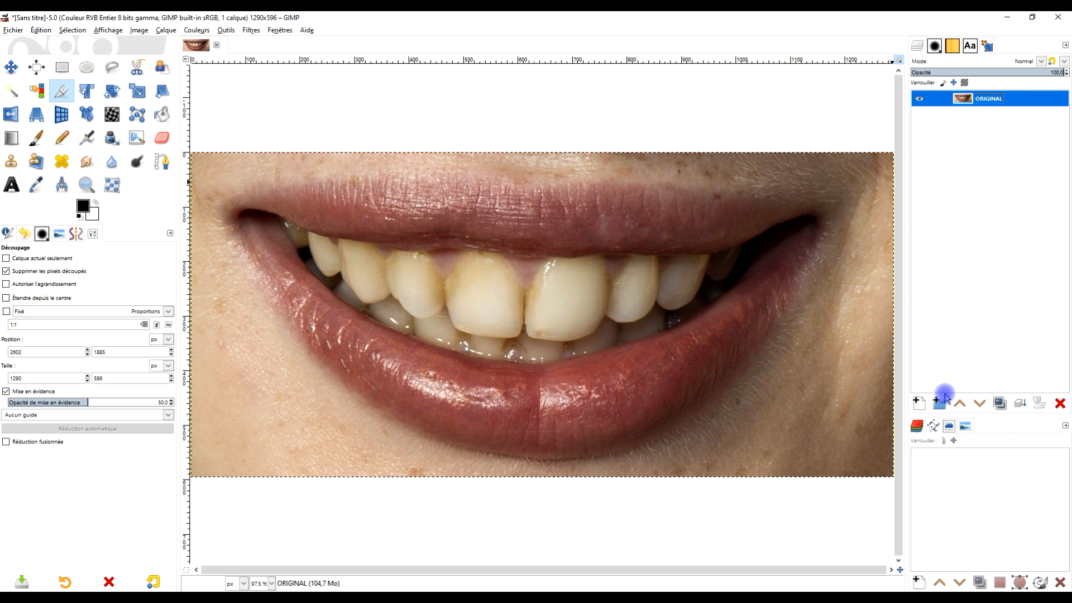
click(1001, 403)
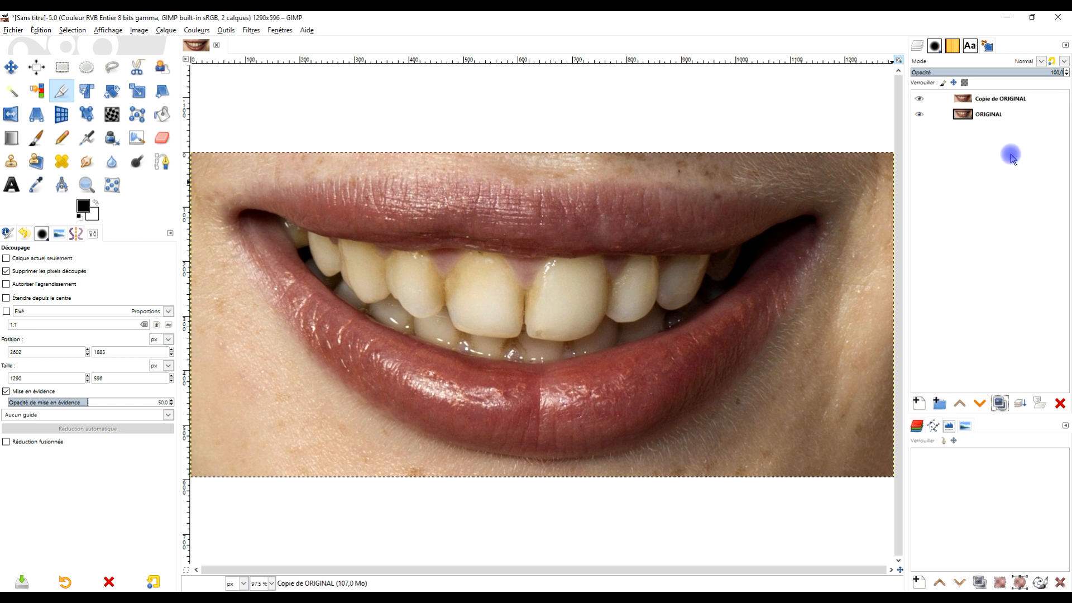
Step: Trace the upper edge of the teeth along the gum line with the Free Select tool, skirting the gums between teeth
click(113, 67)
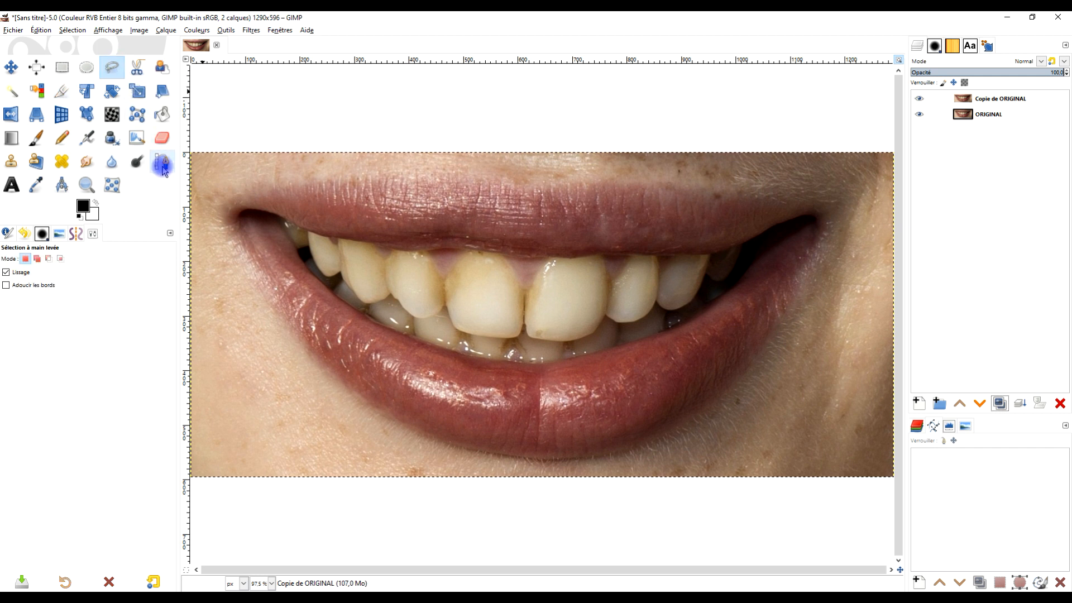
click(283, 217)
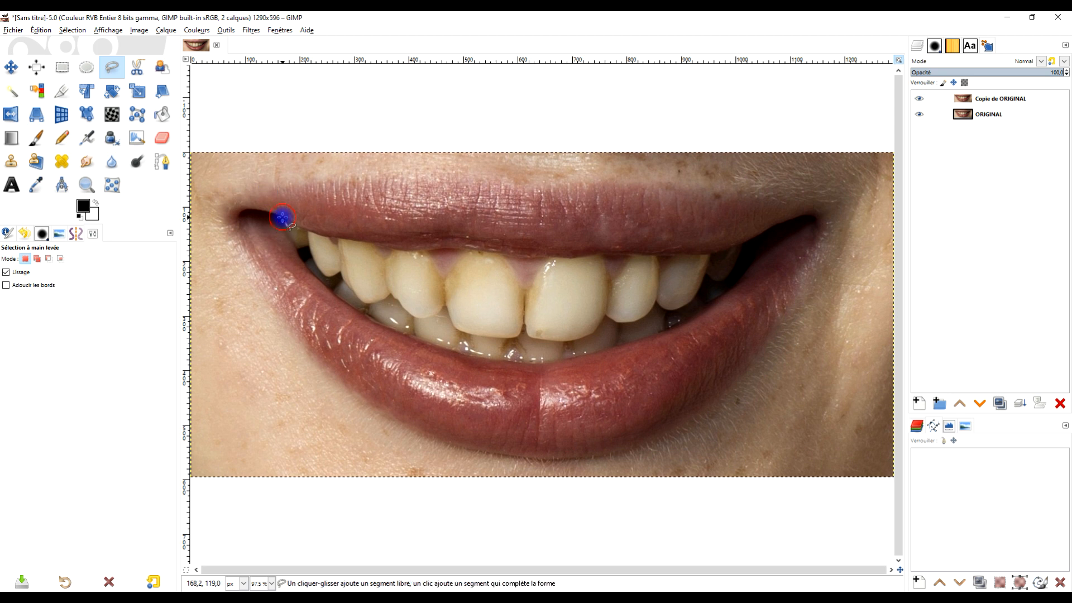
mouse_move(294, 225)
mouse_down()
mouse_move(373, 245)
mouse_move(384, 260)
mouse_move(427, 252)
mouse_move(444, 274)
mouse_move(482, 250)
mouse_move(520, 289)
mouse_move(552, 257)
mouse_move(527, 254)
mouse_move(569, 234)
mouse_up()
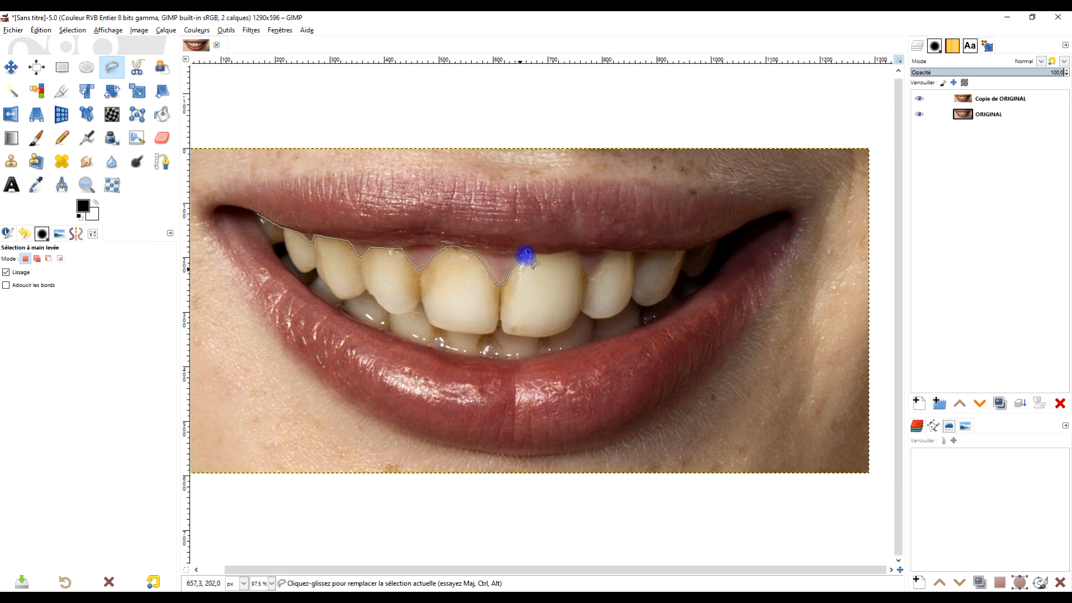
scroll(501, 269, up, 4)
mouse_move(534, 253)
mouse_down()
mouse_move(586, 258)
mouse_move(662, 242)
mouse_move(698, 324)
mouse_move(745, 253)
mouse_move(716, 291)
mouse_move(294, 292)
mouse_up()
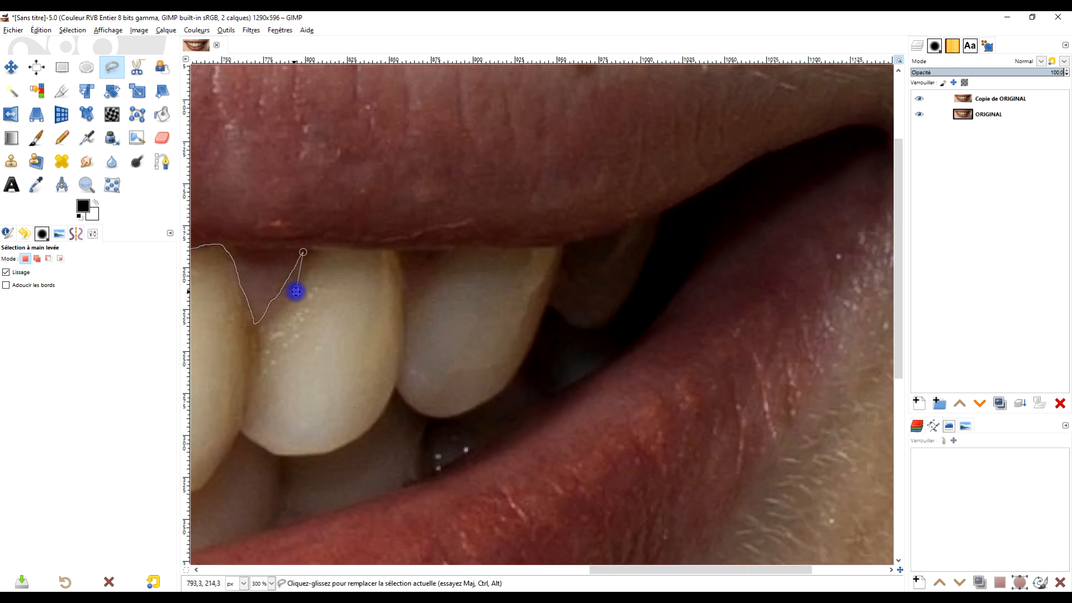
click(303, 257)
mouse_move(325, 248)
mouse_down()
mouse_move(390, 253)
mouse_move(412, 299)
mouse_move(454, 248)
mouse_move(559, 240)
mouse_up()
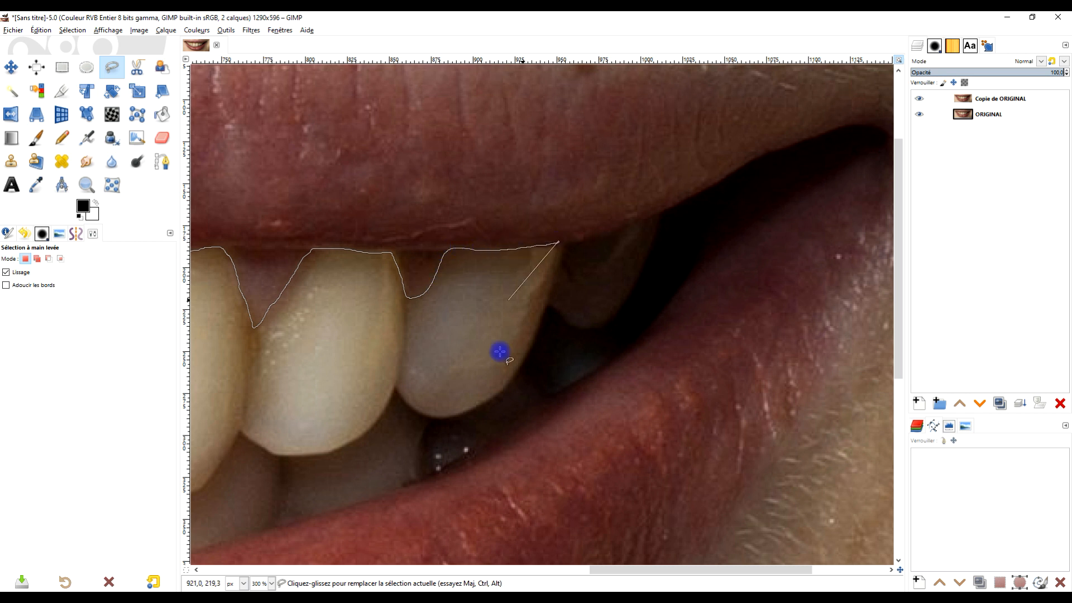
Step: Continue the outline around the back teeth and along the lower lip, close it at its starting point and turn it into a selection
drag(541, 329, 493, 277)
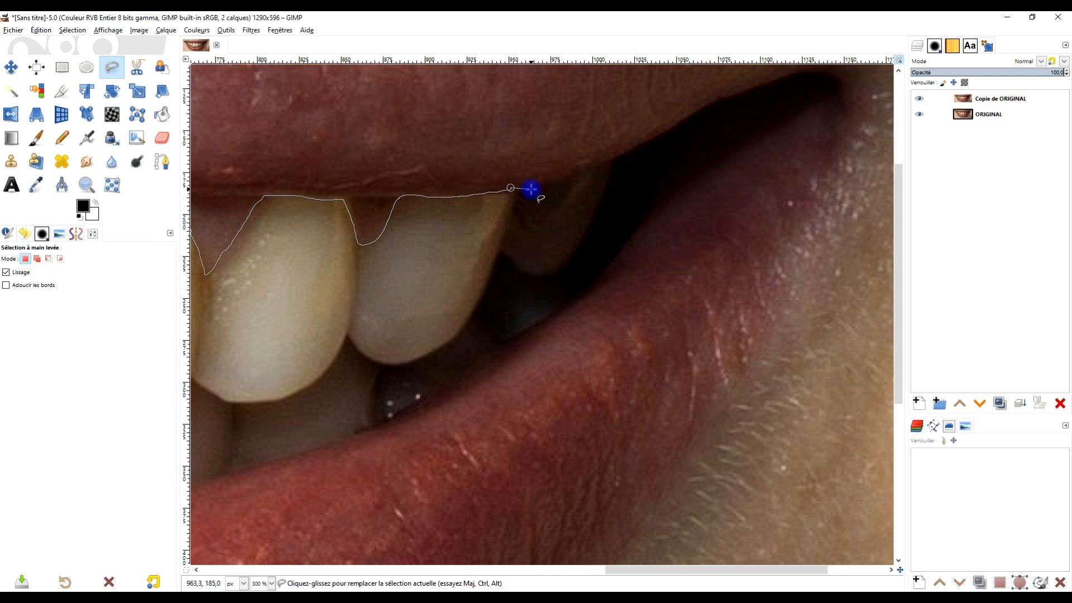
drag(610, 162, 568, 300)
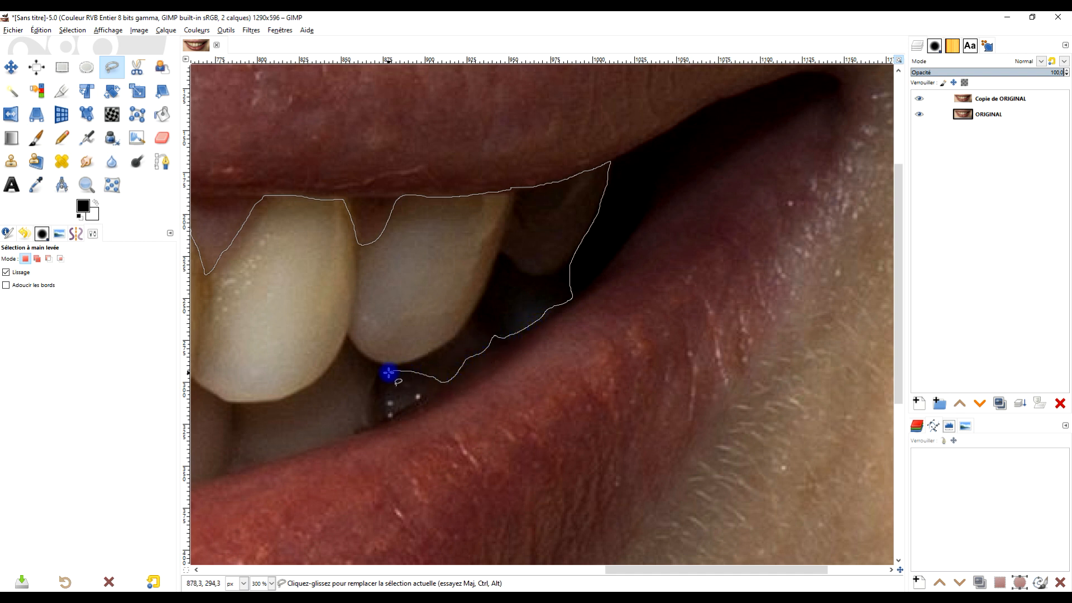
mouse_move(367, 427)
mouse_down()
mouse_move(610, 311)
mouse_move(491, 352)
mouse_move(474, 342)
mouse_move(456, 366)
mouse_move(349, 390)
mouse_move(320, 359)
mouse_move(292, 402)
mouse_move(240, 430)
mouse_move(768, 307)
mouse_move(680, 300)
mouse_move(645, 251)
mouse_move(591, 292)
mouse_move(541, 287)
mouse_move(505, 277)
mouse_move(491, 227)
mouse_move(467, 263)
mouse_move(344, 220)
mouse_move(350, 208)
mouse_move(634, 349)
mouse_move(639, 382)
mouse_up()
mouse_move(560, 367)
mouse_down()
mouse_move(499, 342)
mouse_move(483, 317)
mouse_move(451, 318)
mouse_move(379, 256)
mouse_move(401, 224)
mouse_move(398, 197)
mouse_move(372, 215)
mouse_move(370, 239)
mouse_move(354, 238)
mouse_move(293, 165)
mouse_move(308, 150)
mouse_move(302, 115)
mouse_move(263, 122)
mouse_up()
drag(407, 144, 575, 421)
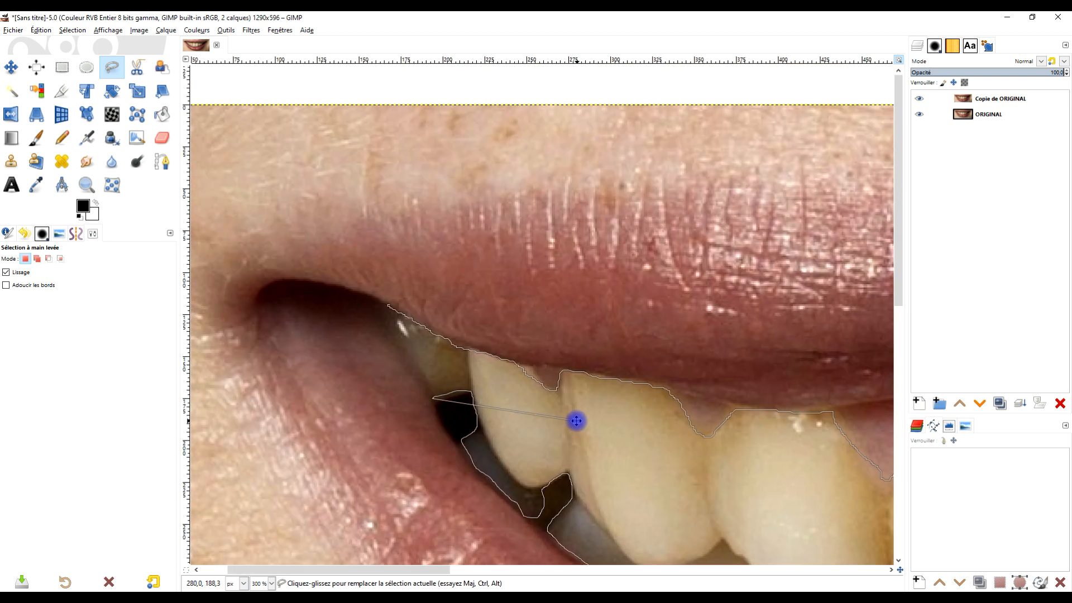
drag(431, 399, 433, 401)
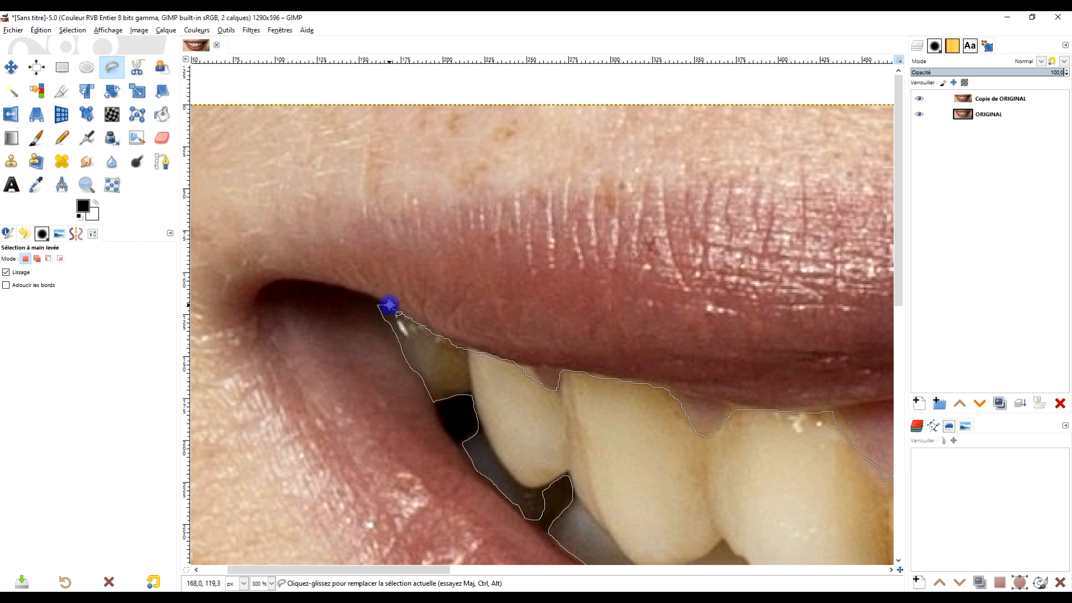
scroll(595, 316, down, 4)
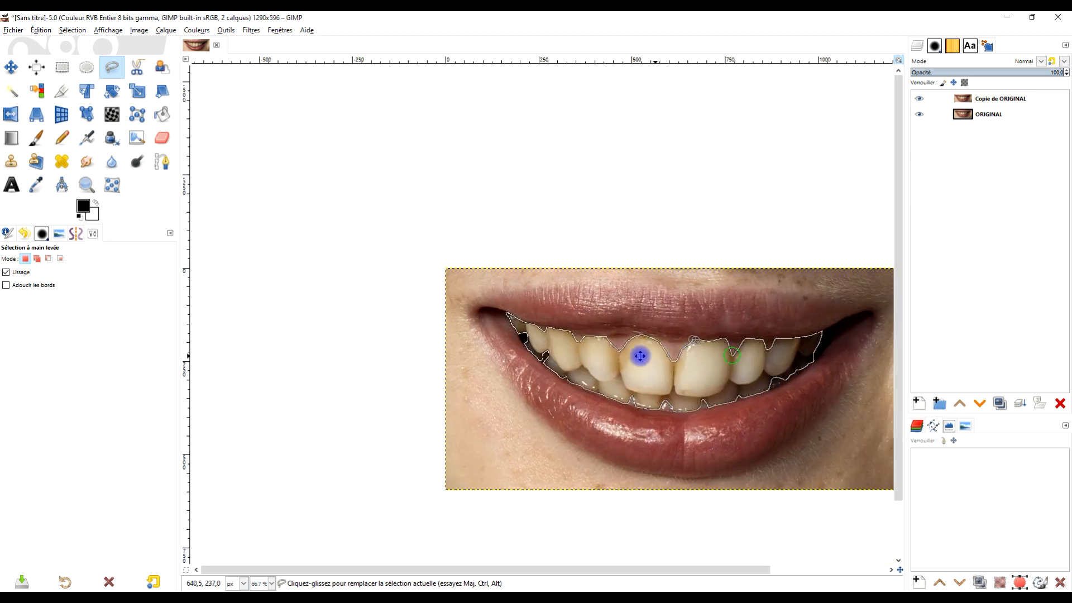
scroll(587, 356, up, 1)
scroll(587, 356, up, 2)
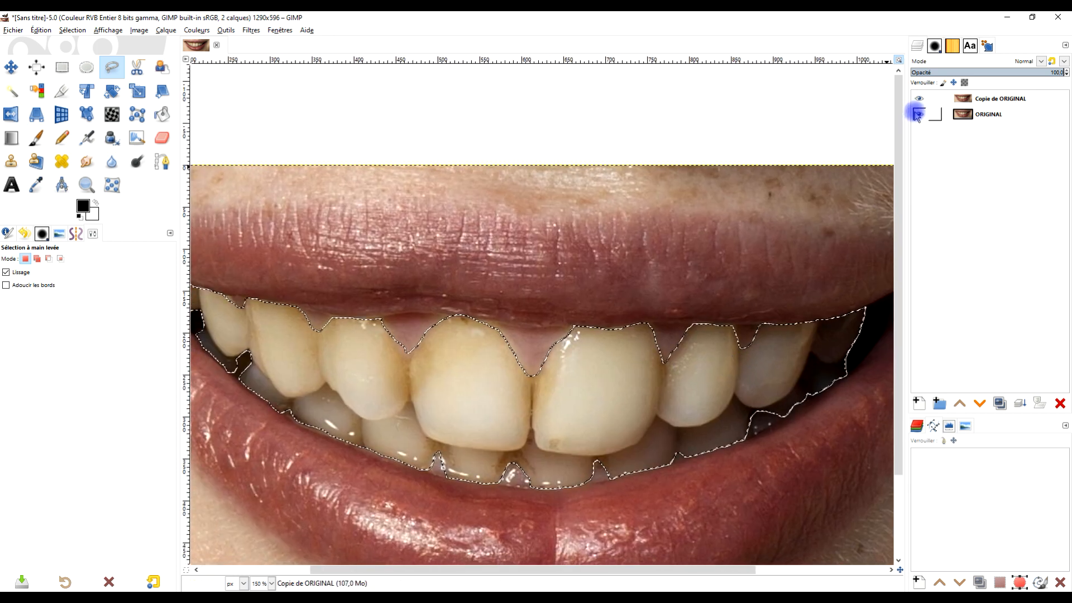
Step: Add a layer mask initialised from the selection (Sélection) to the Copie de ORIGINAL layer and clear the selection
right_click(960, 99)
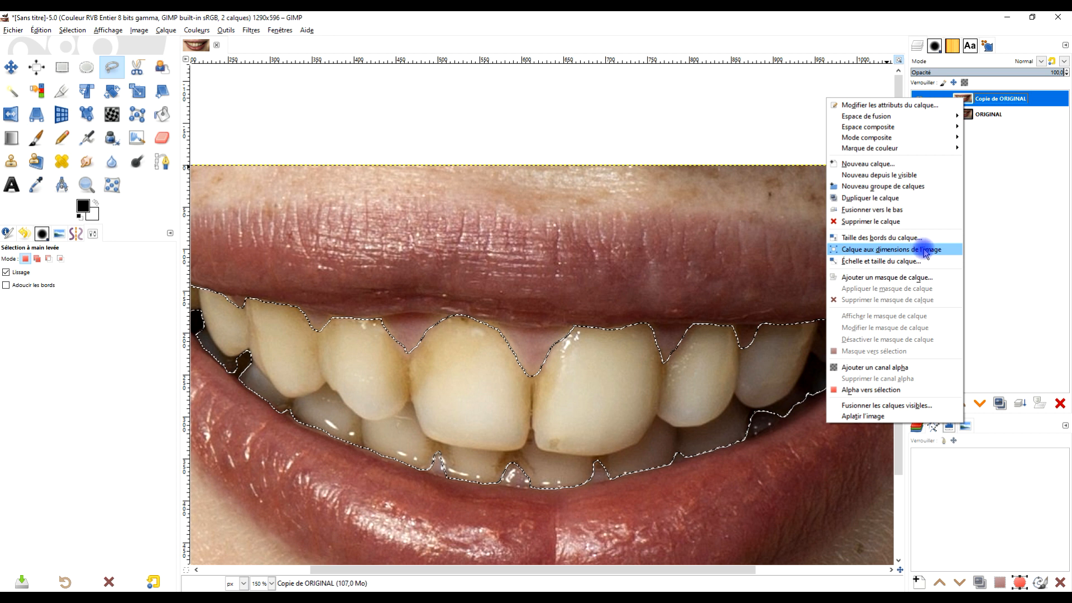
click(926, 277)
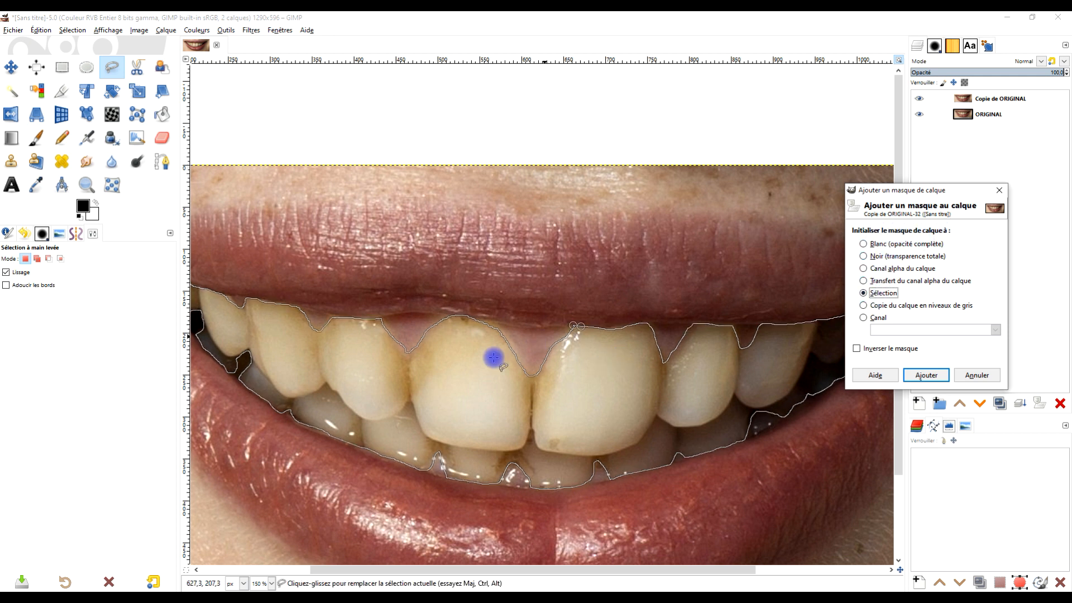
click(925, 375)
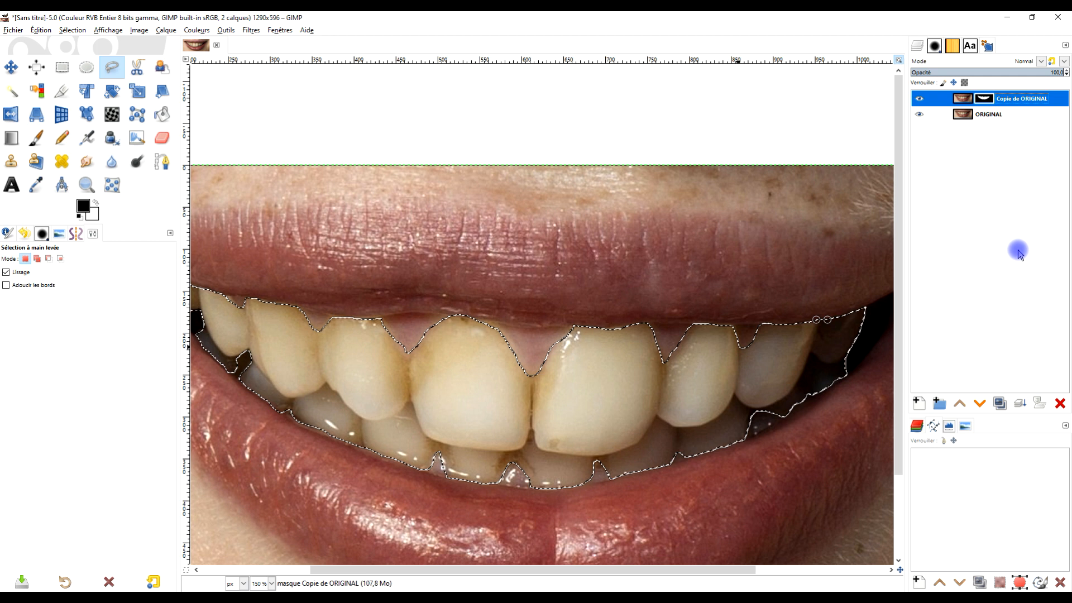
click(62, 35)
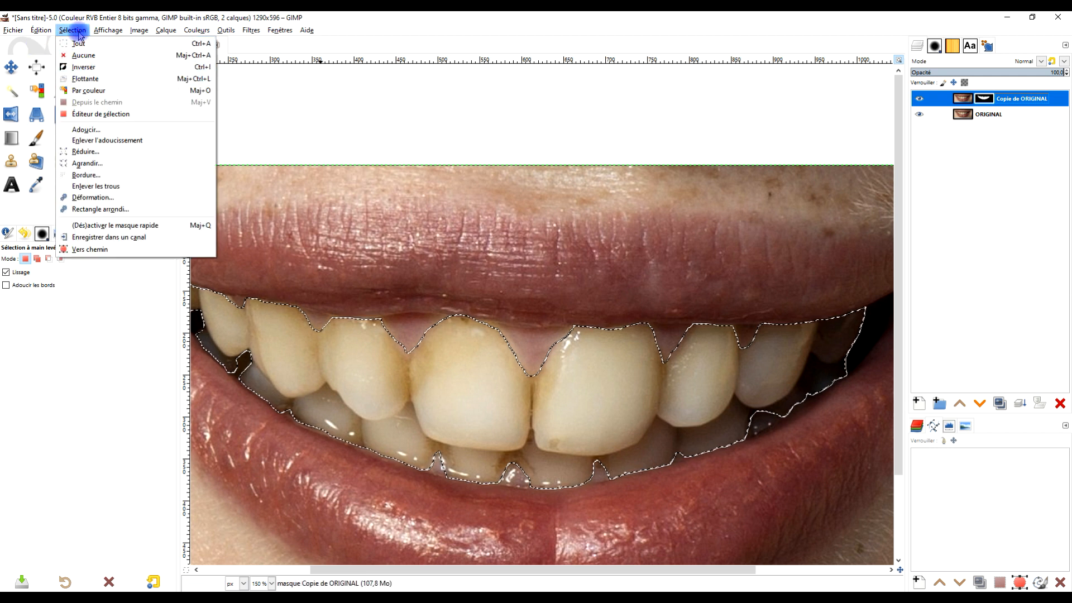
click(84, 56)
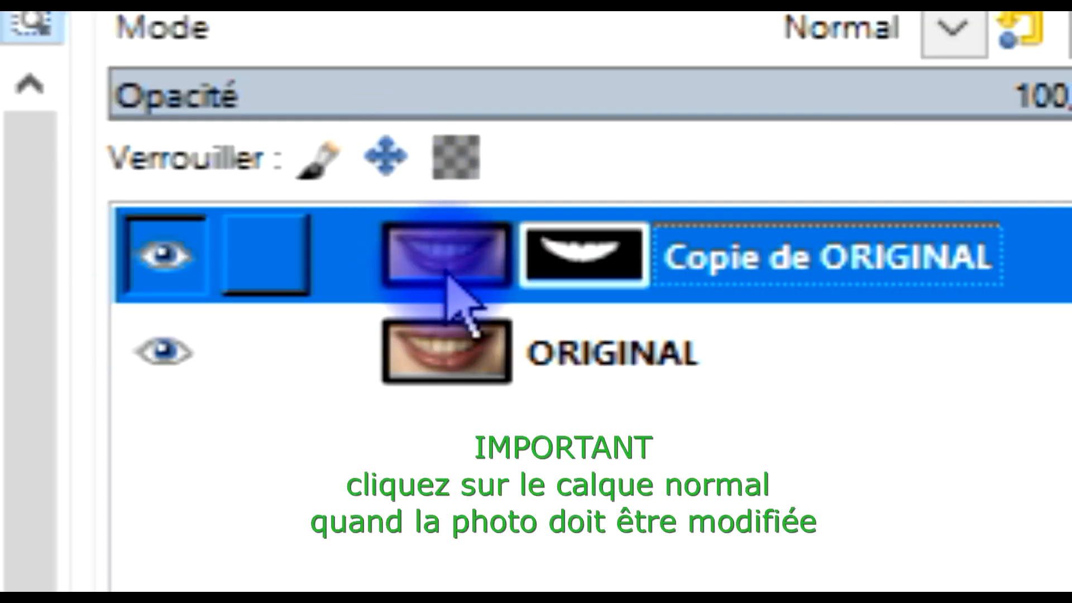
Step: Make the image of the Copie de ORIGINAL layer active for editing instead of its mask
click(446, 273)
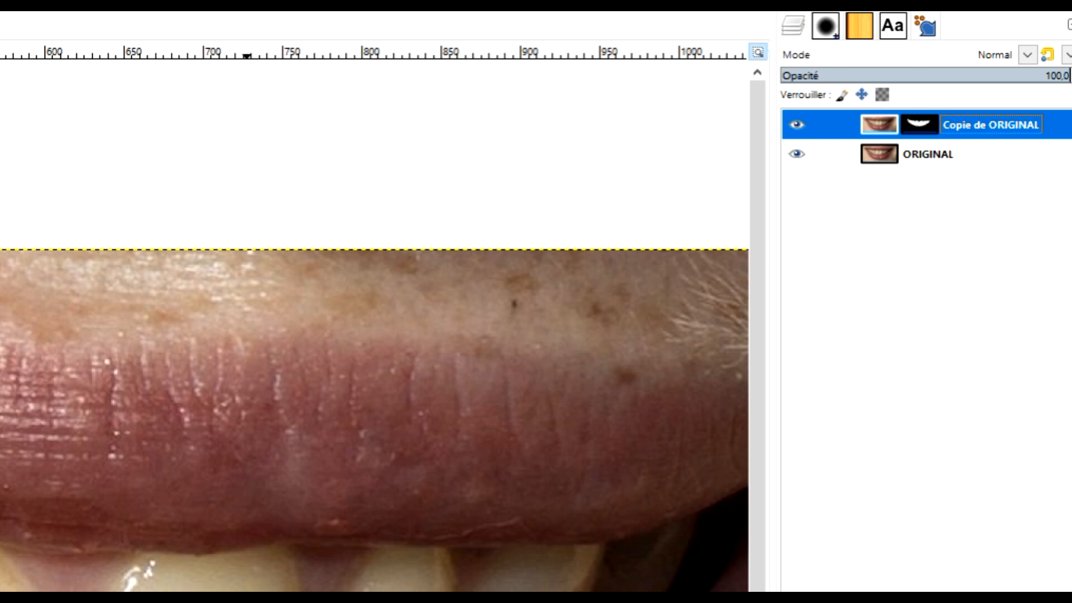
click(197, 30)
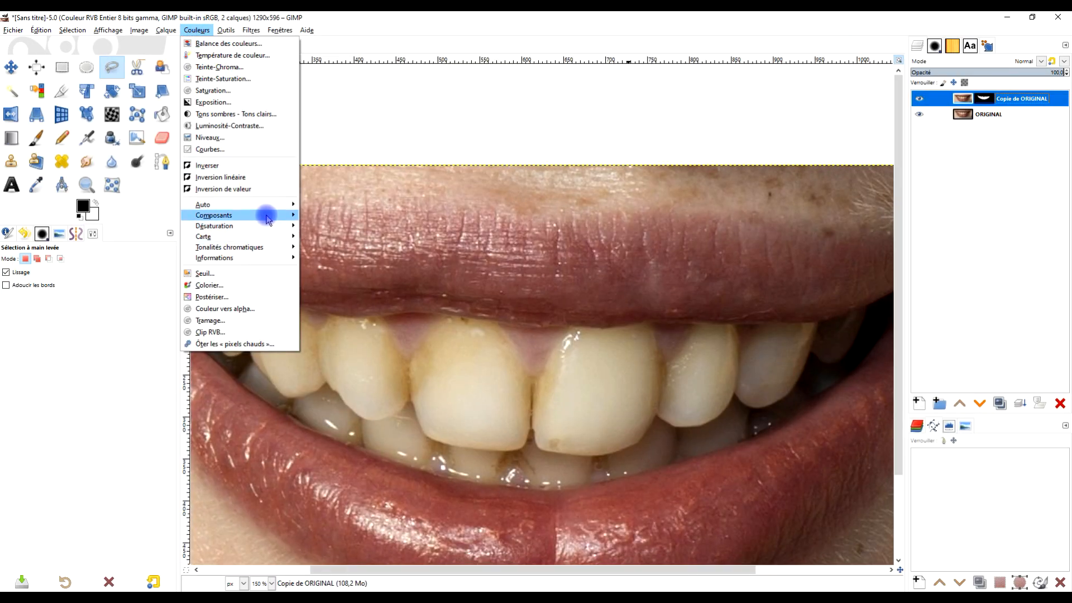
mouse_move(261, 227)
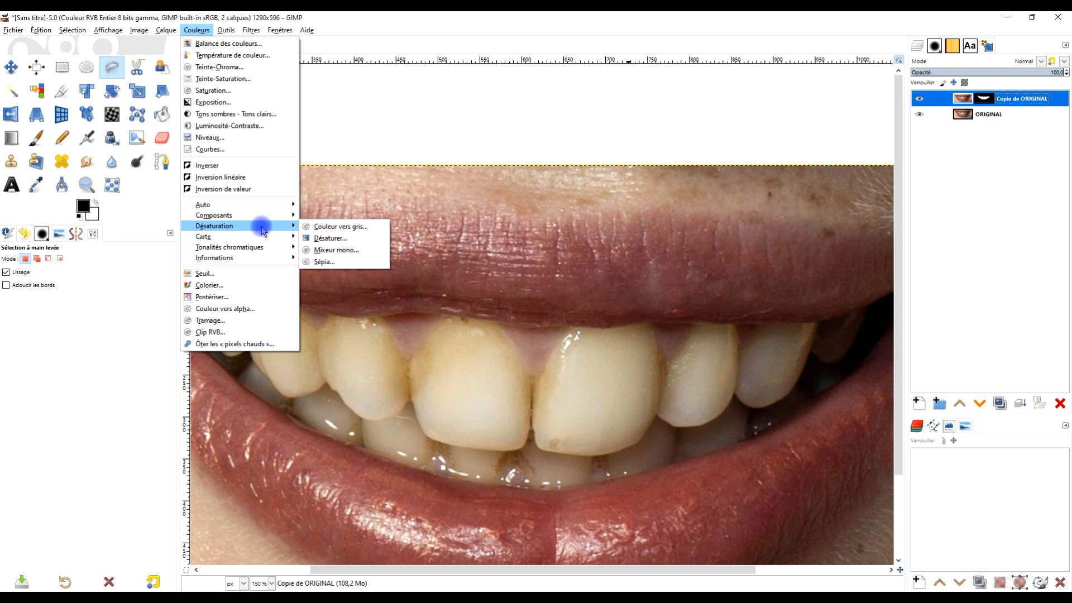
click(344, 239)
click(148, 205)
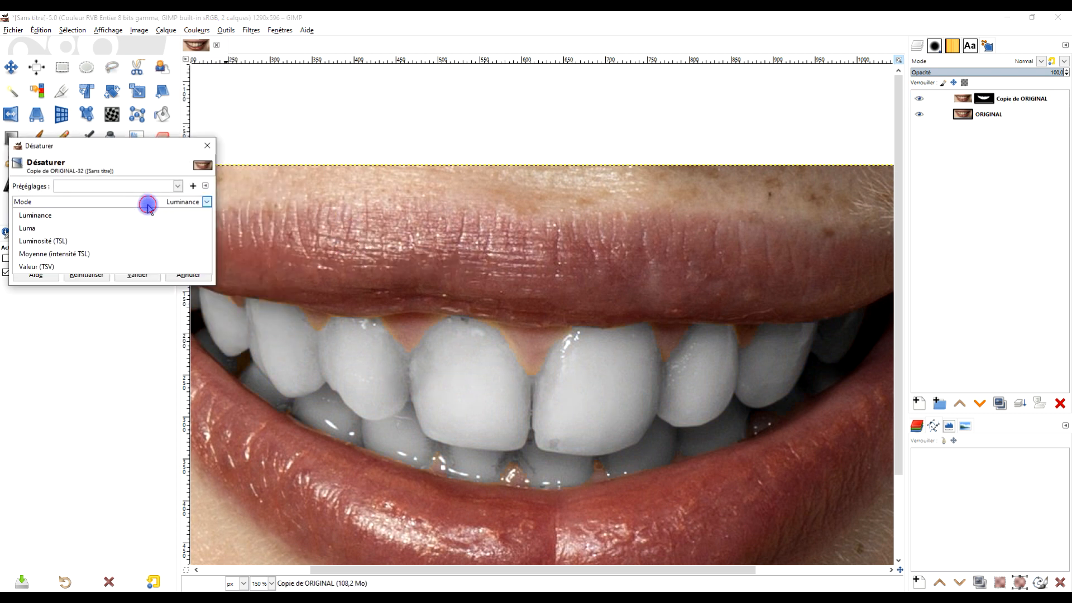
click(114, 254)
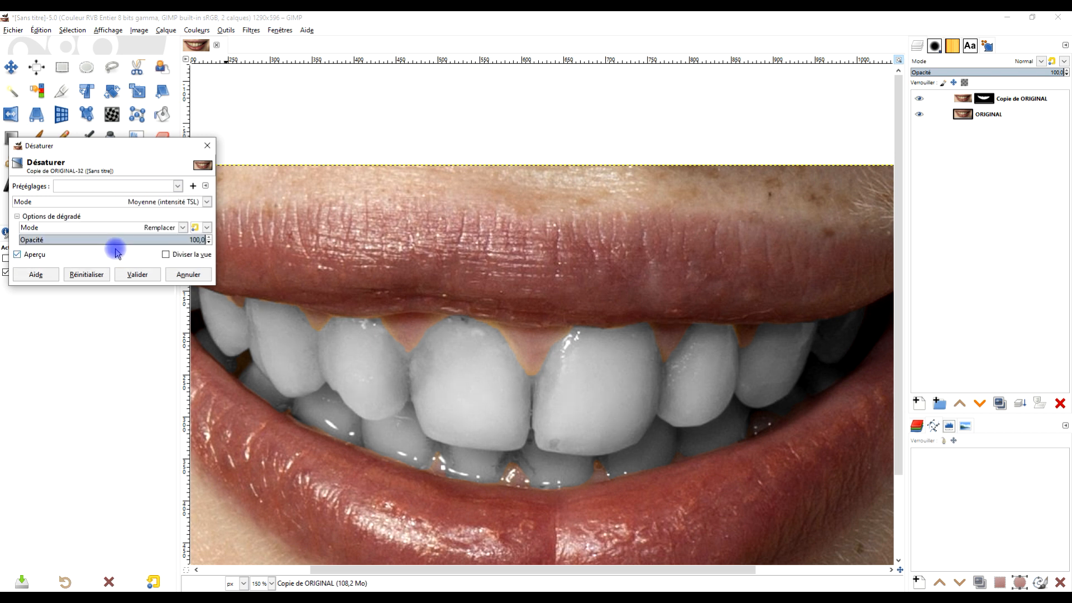
click(129, 207)
click(112, 241)
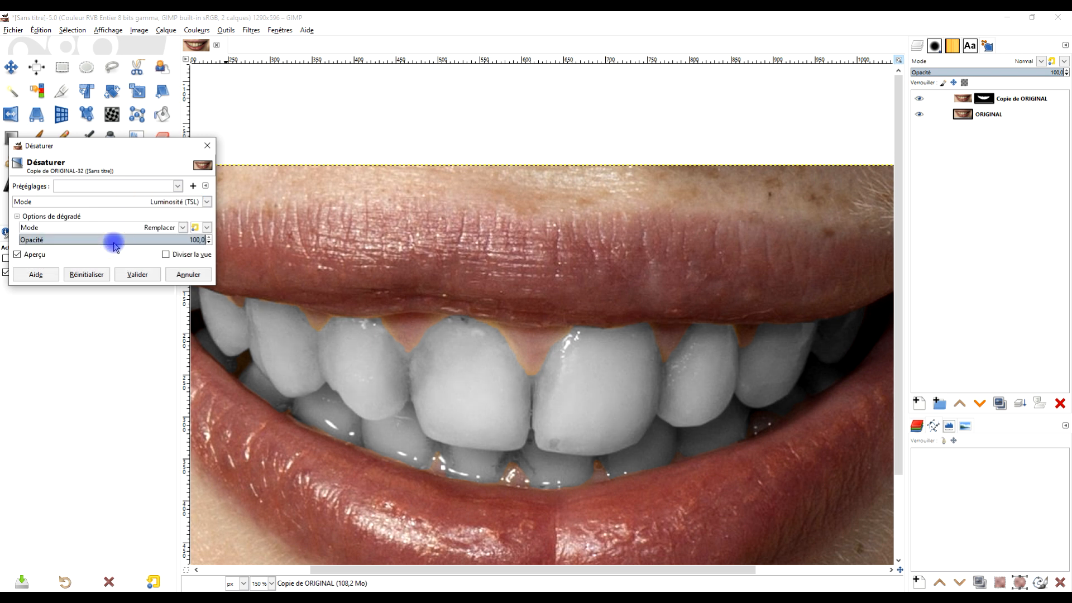
click(134, 206)
click(120, 255)
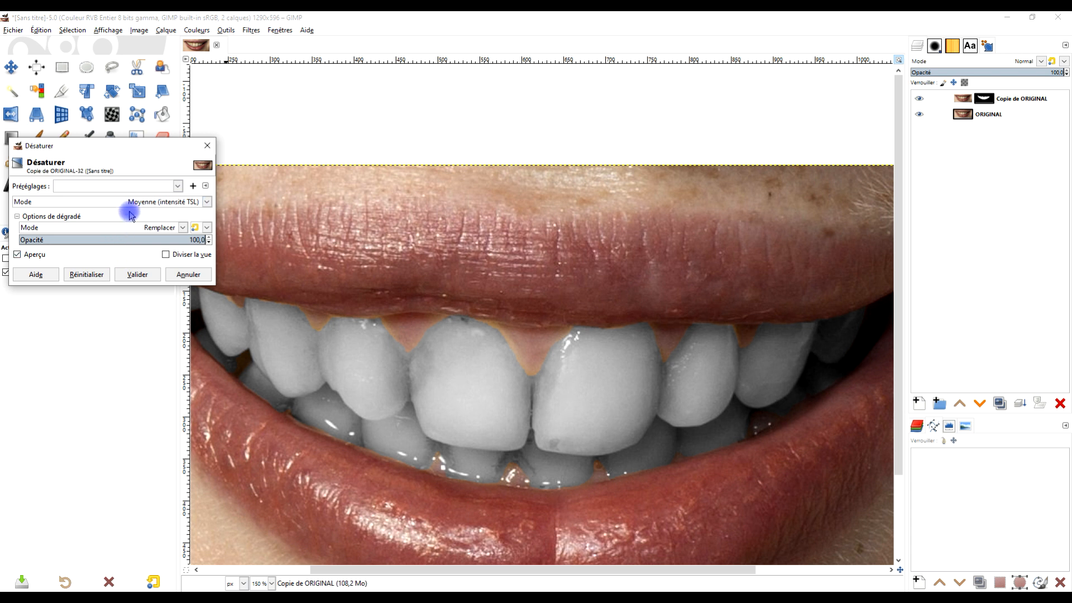
click(130, 208)
click(121, 266)
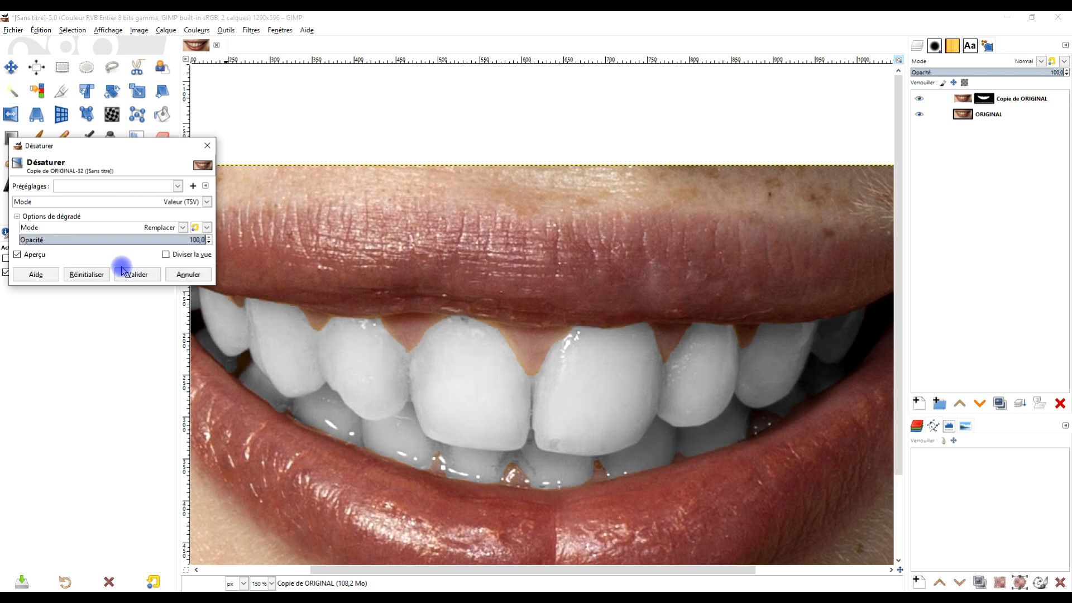
click(138, 229)
click(137, 208)
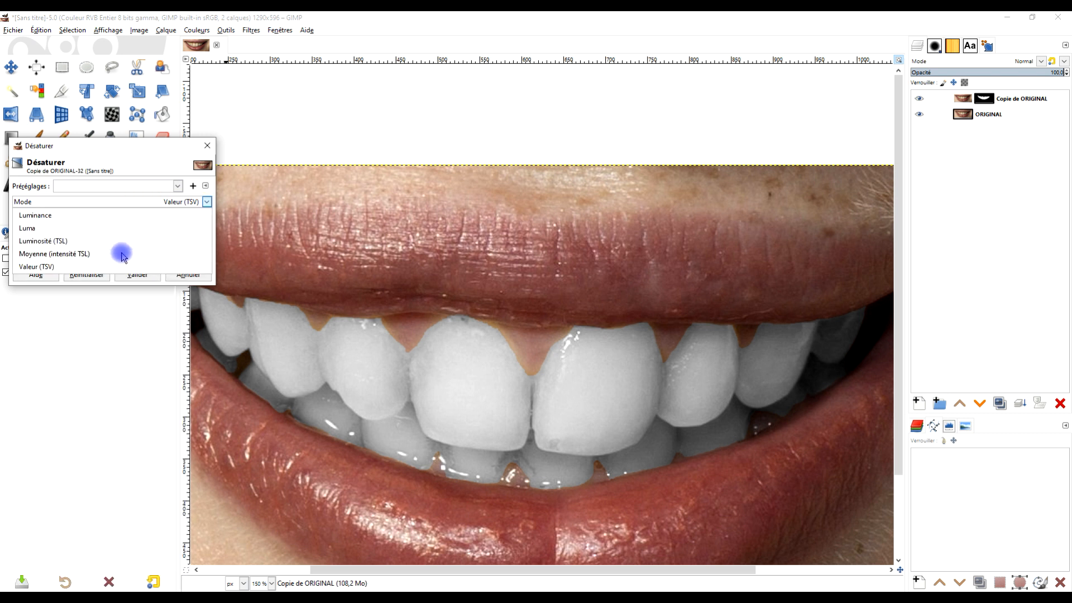
click(122, 254)
click(188, 275)
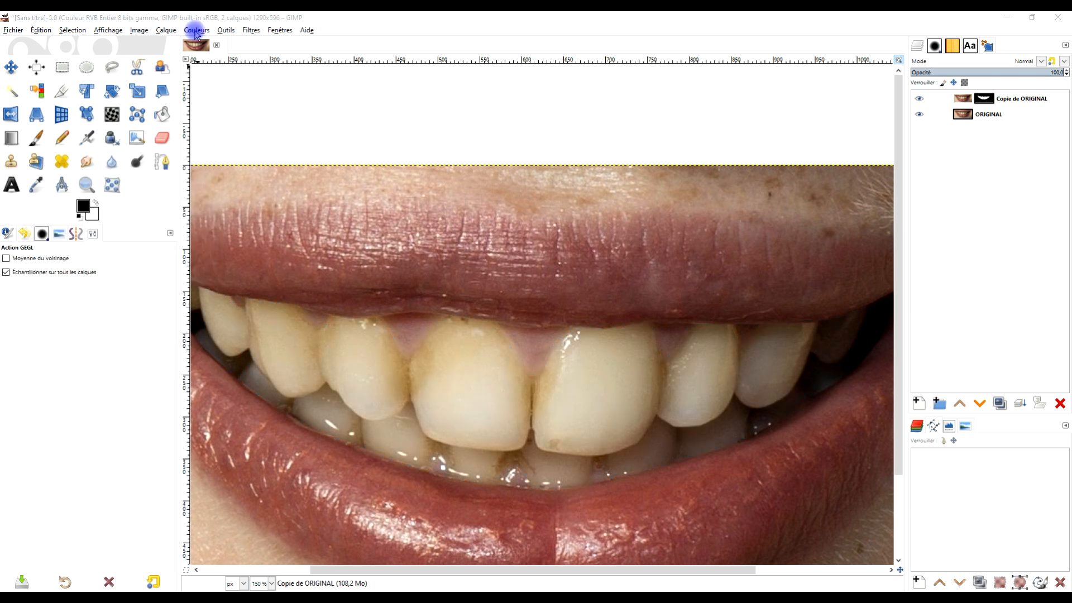
Step: Start Mixeur mono on the masked teeth layer, setting the red multiplier to 1,676, green to about -0,532 and blue to about 0,751
click(196, 31)
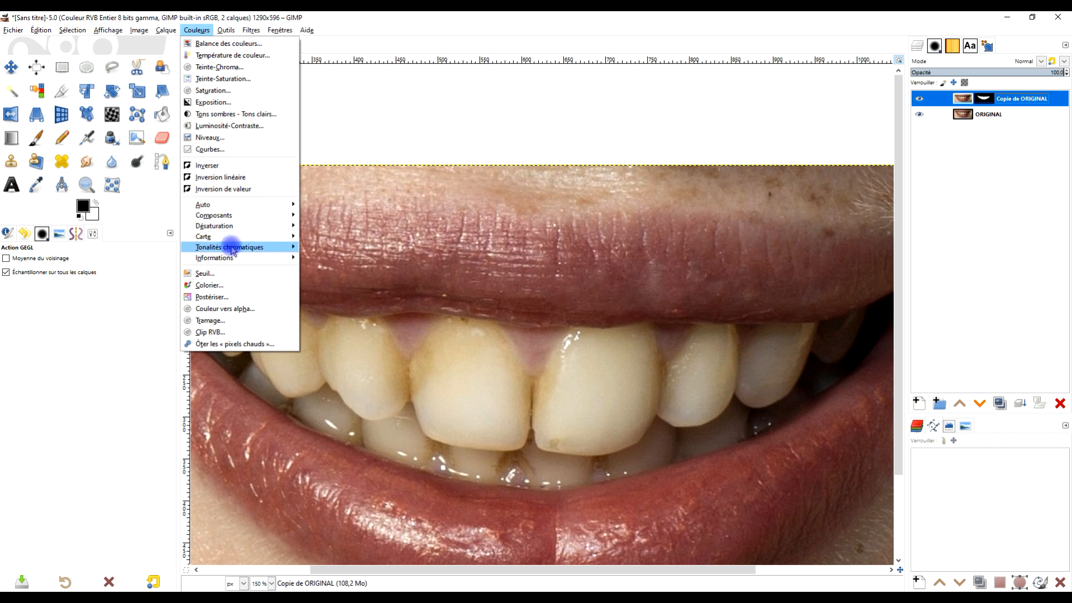
mouse_move(241, 230)
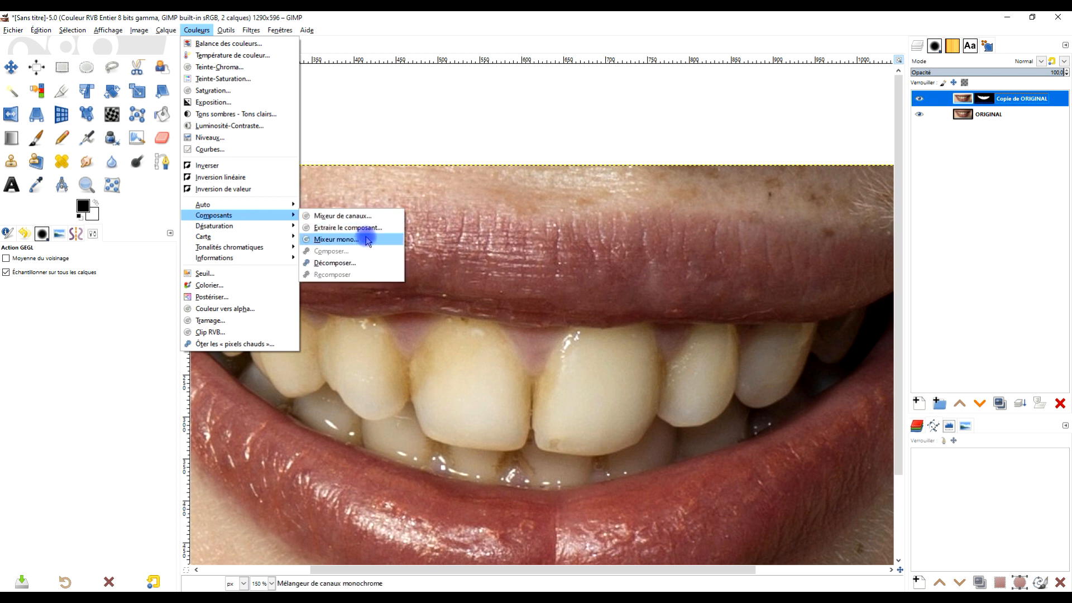
click(364, 239)
drag(125, 212, 190, 213)
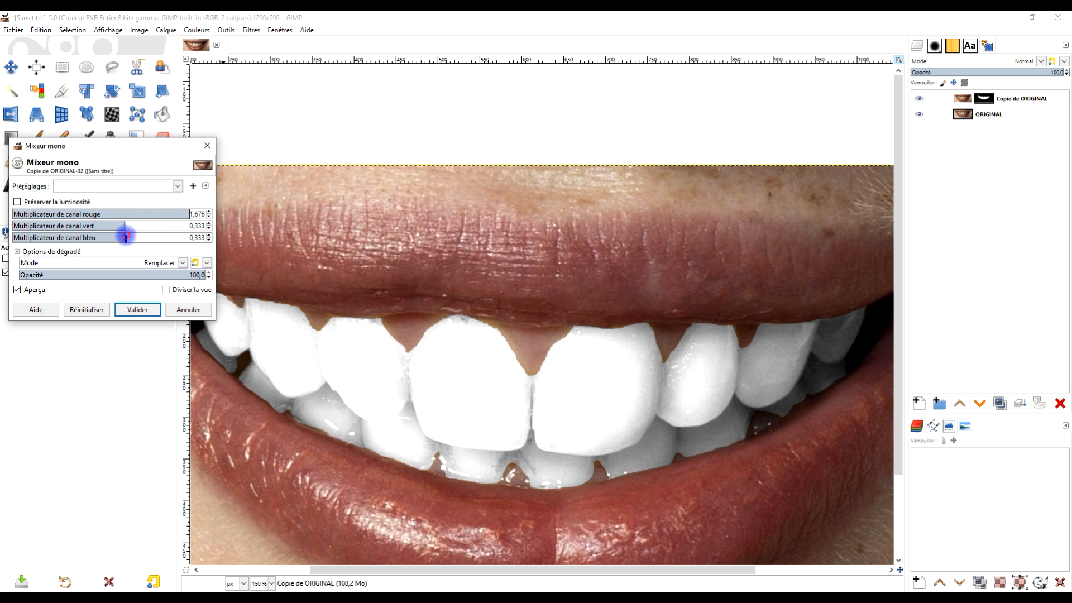
drag(125, 235, 181, 237)
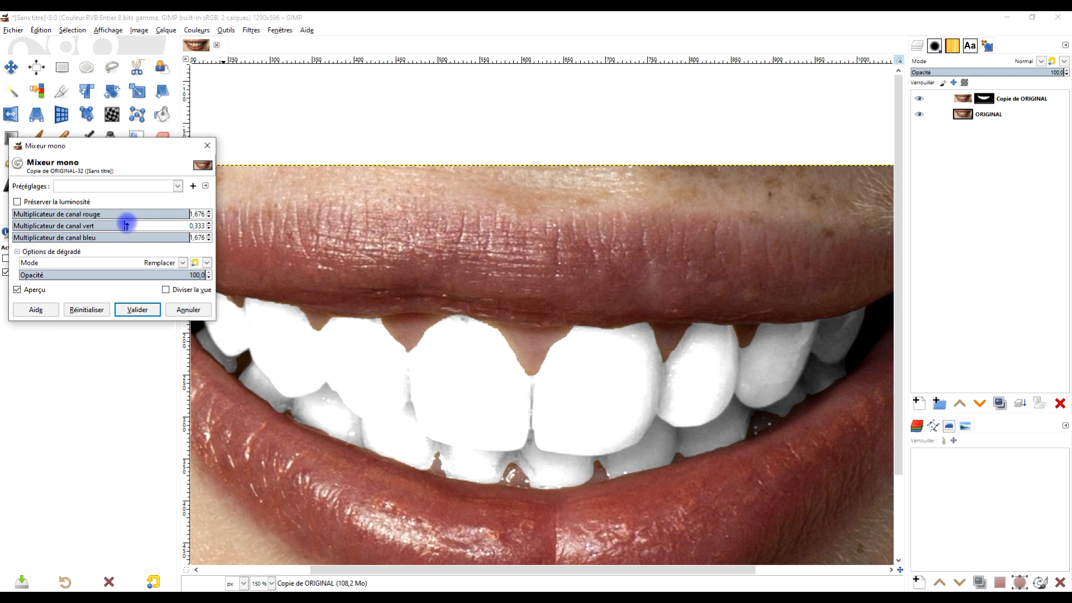
drag(112, 225, 83, 225)
click(174, 238)
drag(168, 239, 154, 239)
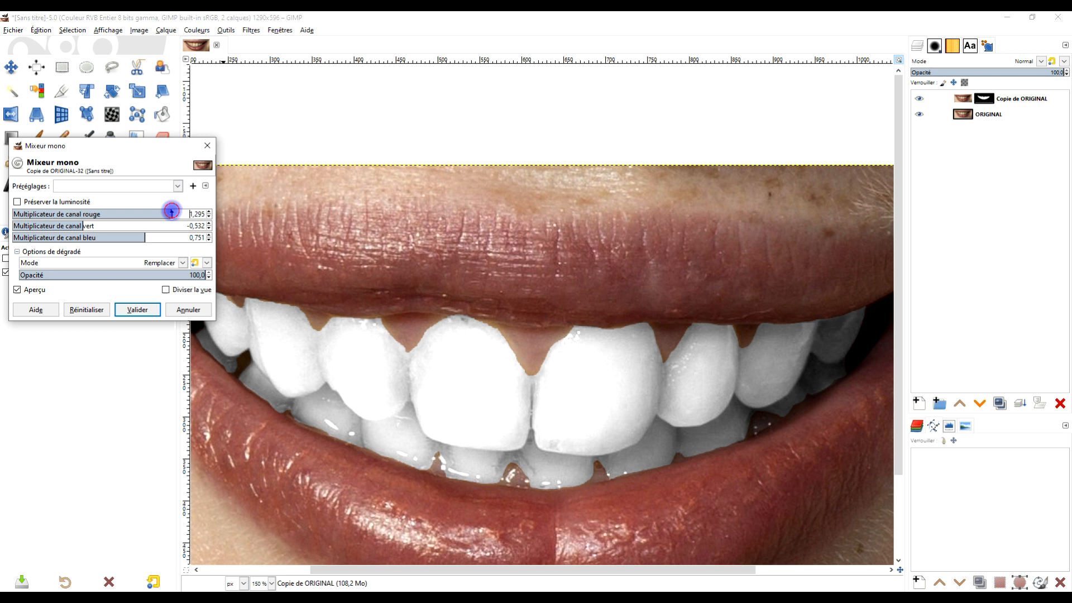
Step: Fine-tune the Mixeur mono multipliers to about 0,960 red, -0,116 green and 1,064 blue, and apply the filter
drag(171, 211, 163, 212)
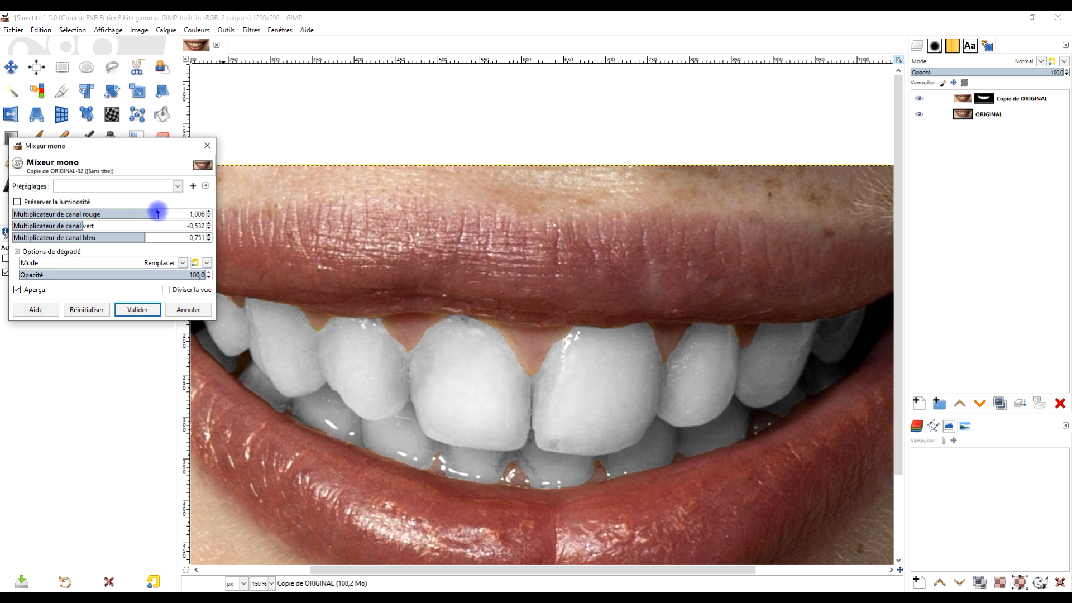
drag(137, 238, 156, 236)
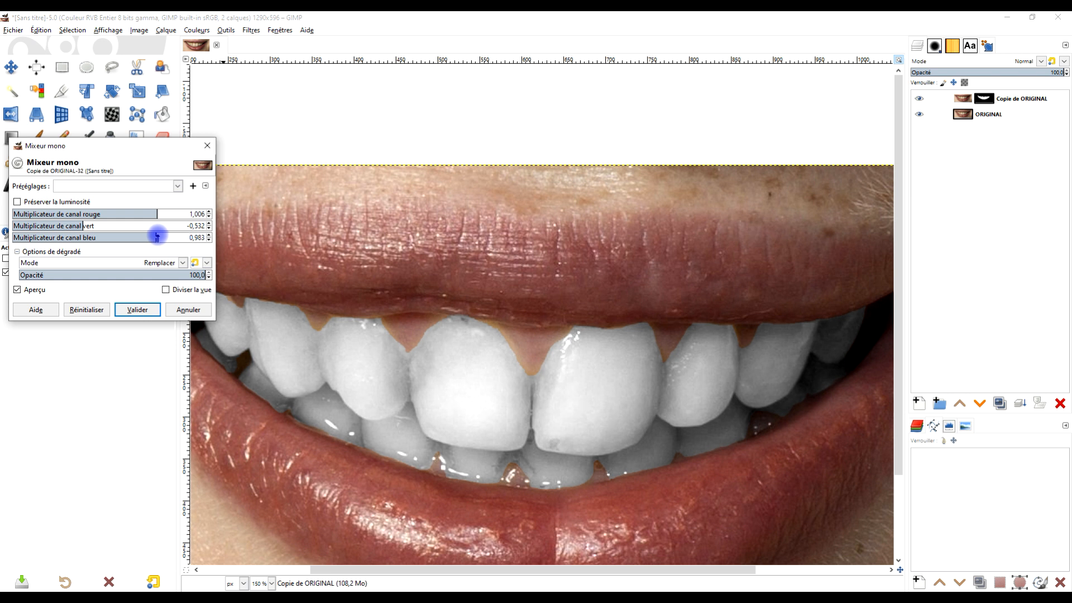
drag(166, 212, 161, 212)
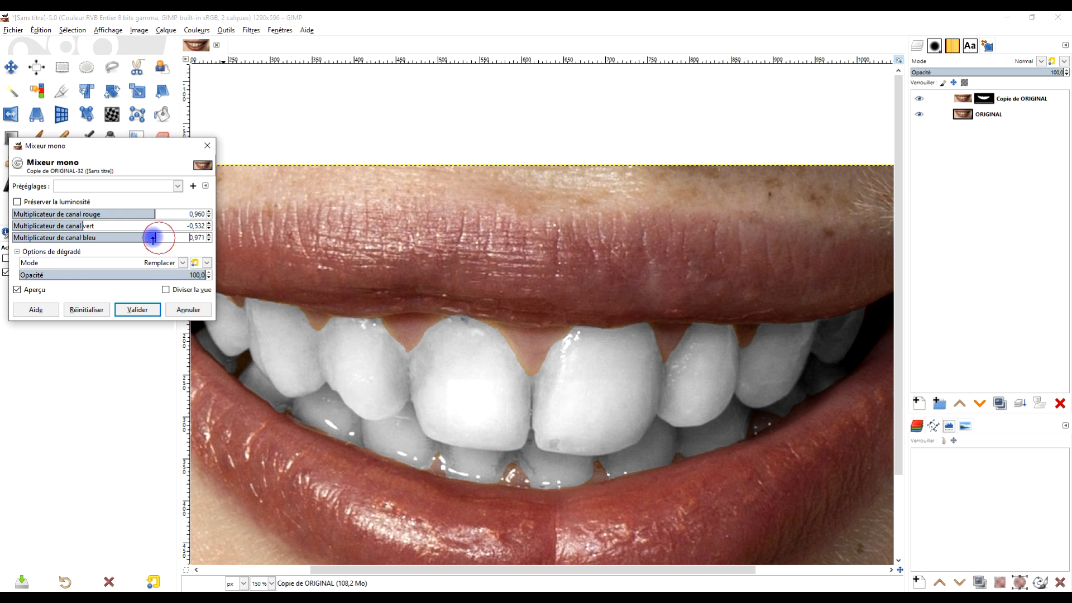
drag(152, 238, 150, 236)
mouse_move(83, 226)
mouse_down()
mouse_move(70, 226)
mouse_move(99, 225)
mouse_up()
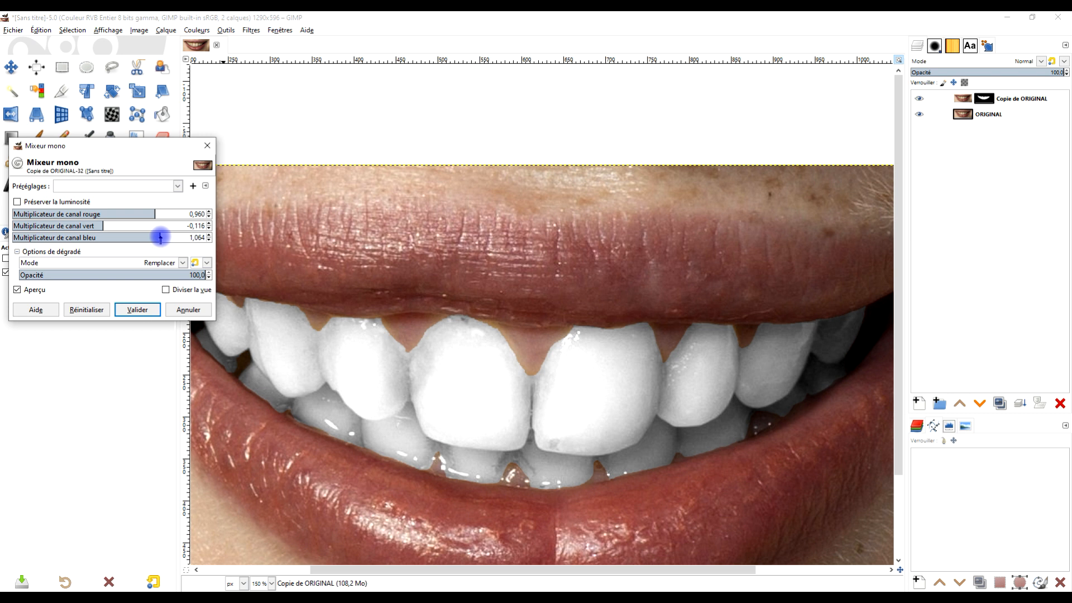
click(139, 309)
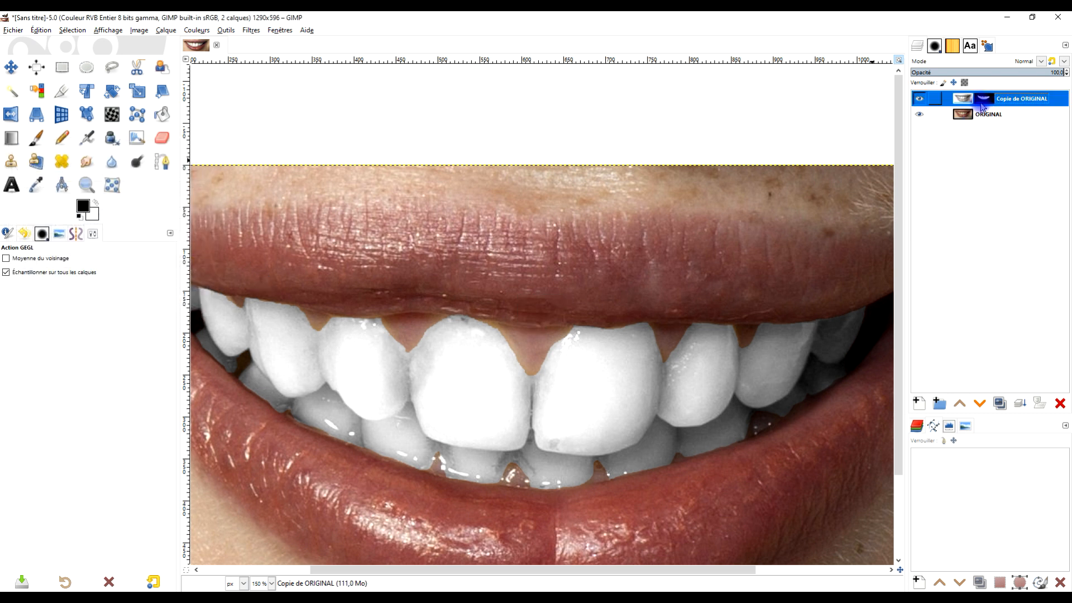
Step: Set the Copie de ORIGINAL layer to Écran mode at about 41,8 opacity and compare the teeth with the layer hidden and shown
click(1038, 61)
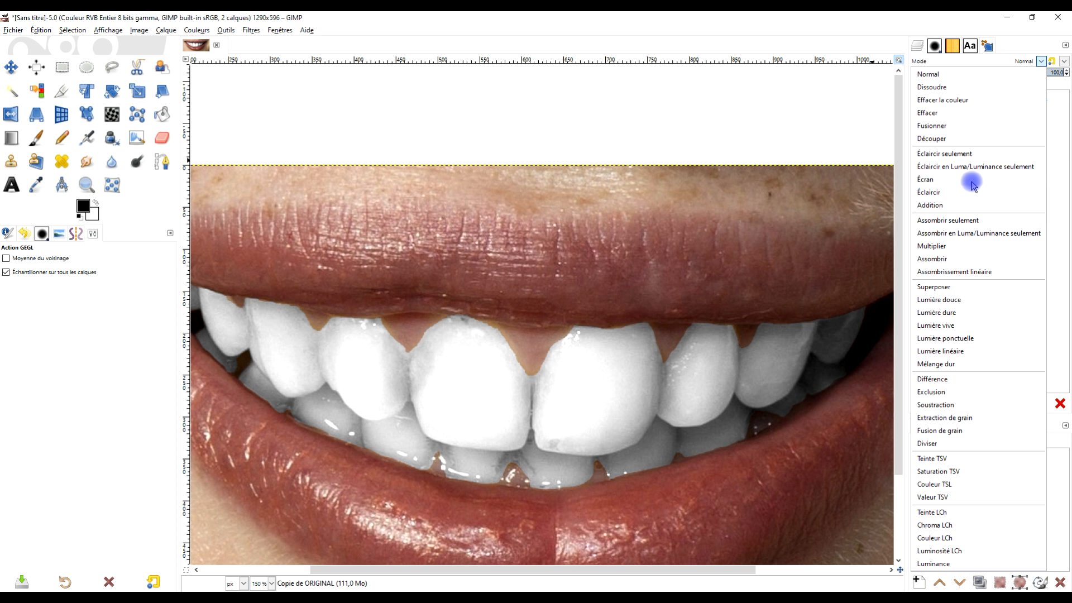
click(972, 184)
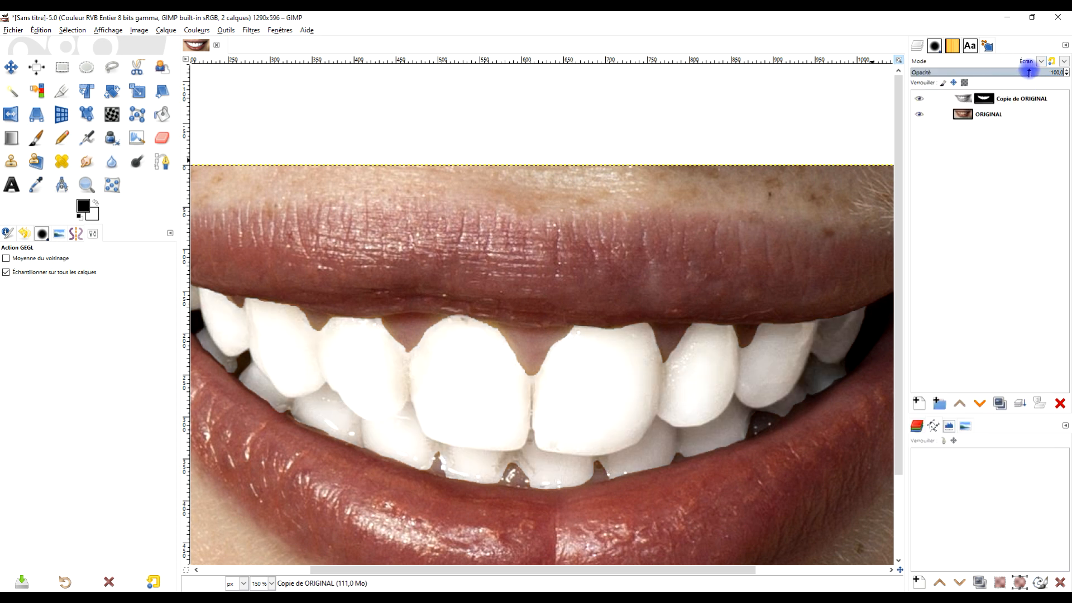
drag(1029, 72, 1023, 72)
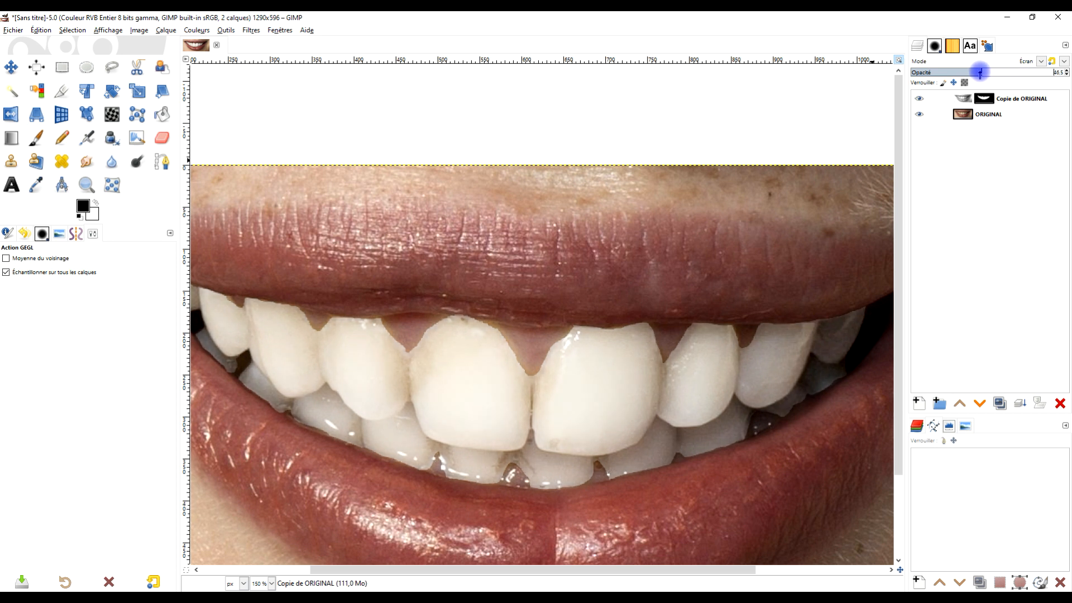
click(919, 99)
click(919, 100)
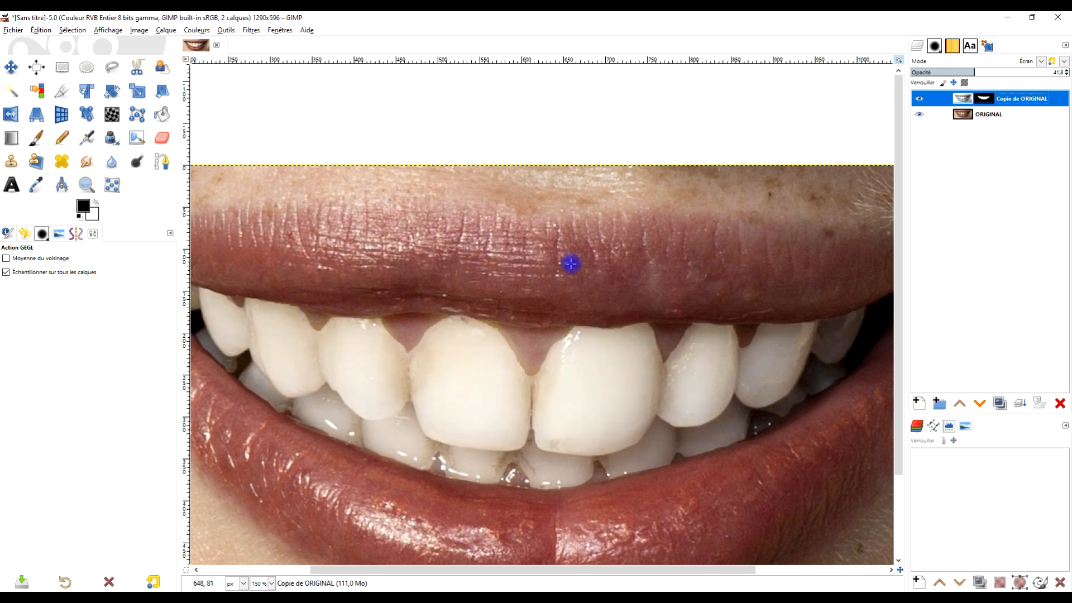
Step: Set up the Paintbrush with the 2. Hardness 075 brush at 100 opacity and make the Copie de ORIGINAL layer's mask active
scroll(495, 335, up, 2)
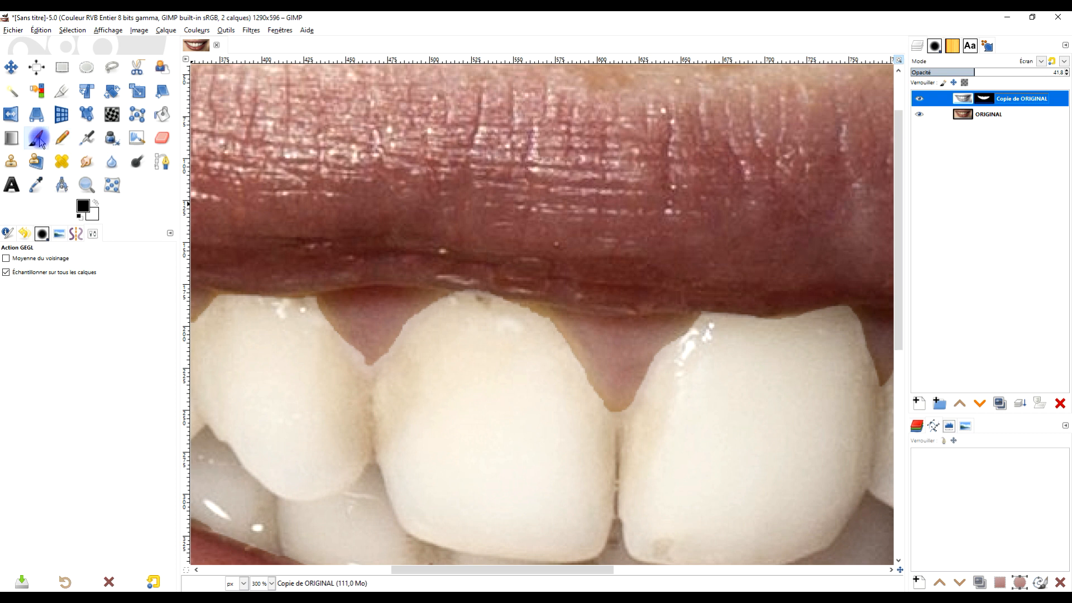
click(38, 138)
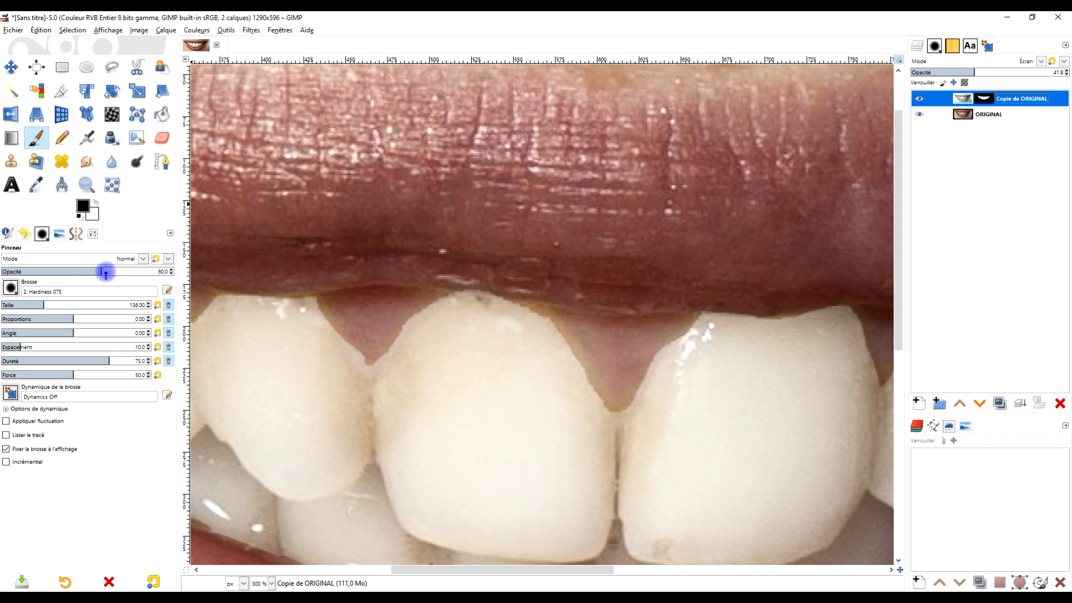
drag(102, 270, 231, 272)
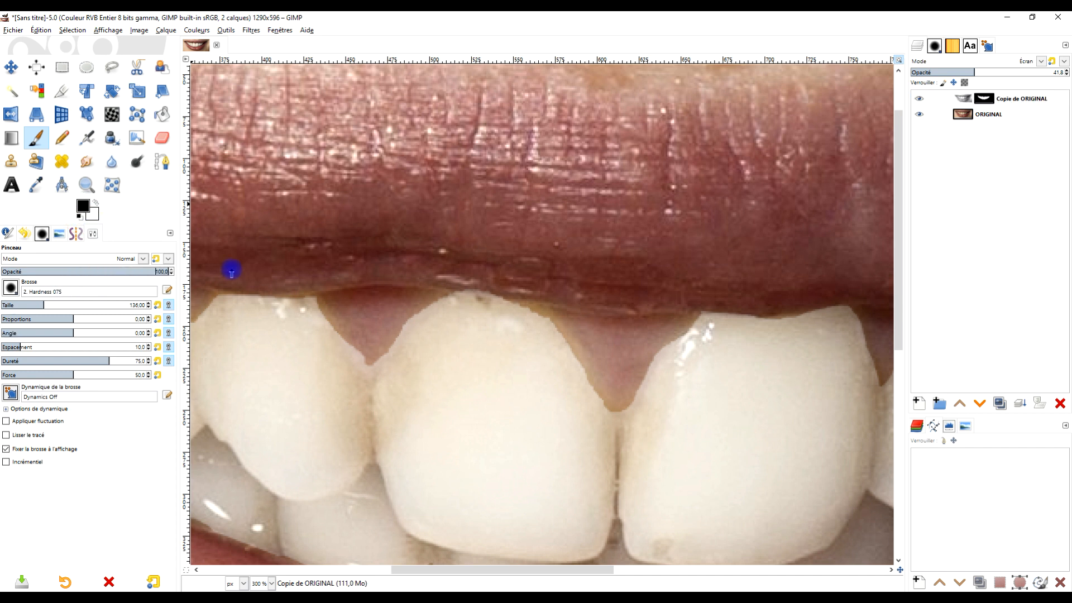
click(10, 288)
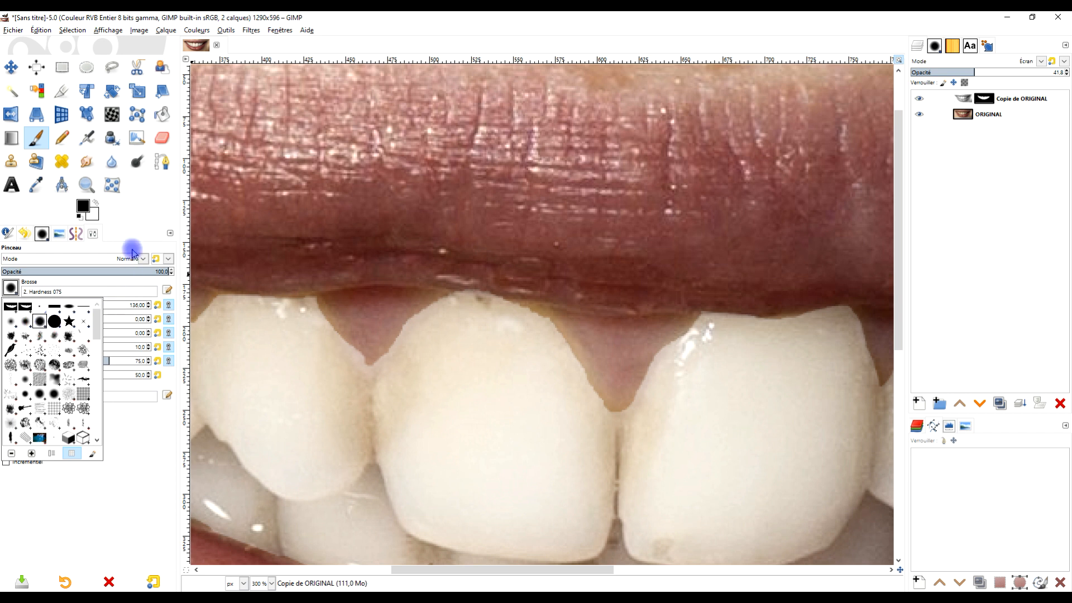
click(131, 223)
click(994, 105)
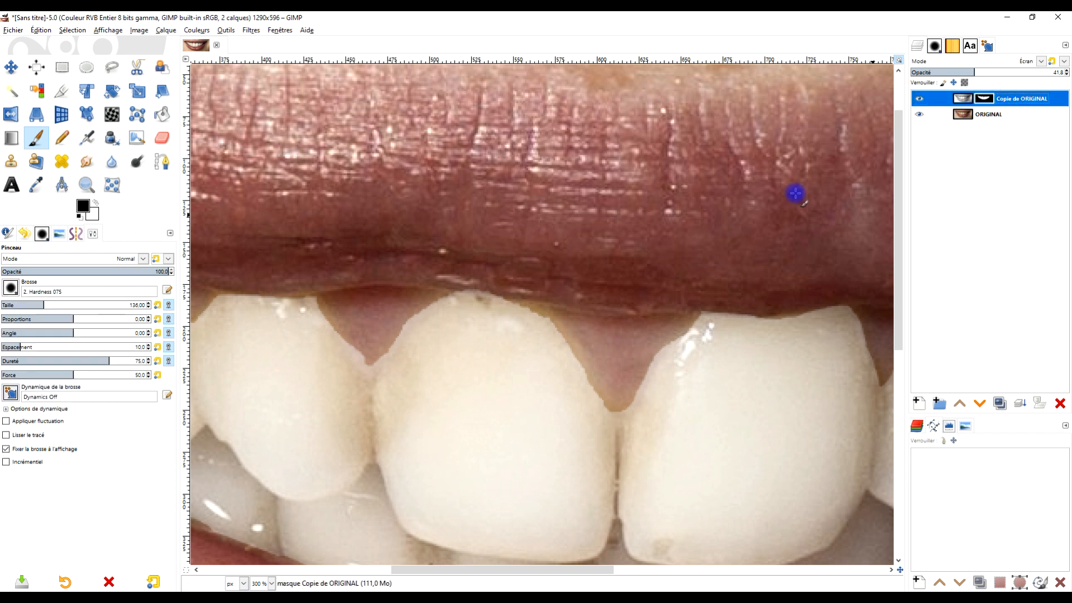
Step: Examine the mask's edges closely along the gum line and in the gaps between the upper teeth
scroll(579, 292, up, 1)
mouse_move(574, 291)
mouse_down()
mouse_move(550, 303)
mouse_move(510, 273)
mouse_move(569, 318)
mouse_move(625, 405)
mouse_move(648, 359)
mouse_move(727, 292)
mouse_move(689, 307)
mouse_move(595, 429)
mouse_up()
ctrl+scroll(595, 429, up, 1)
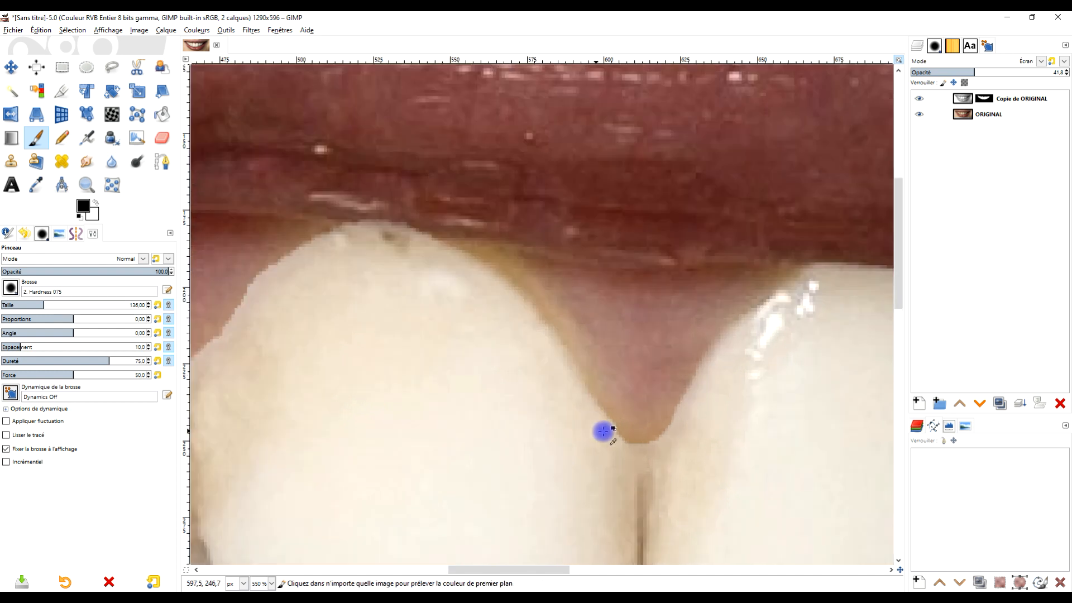
ctrl+scroll(603, 430, up, 2)
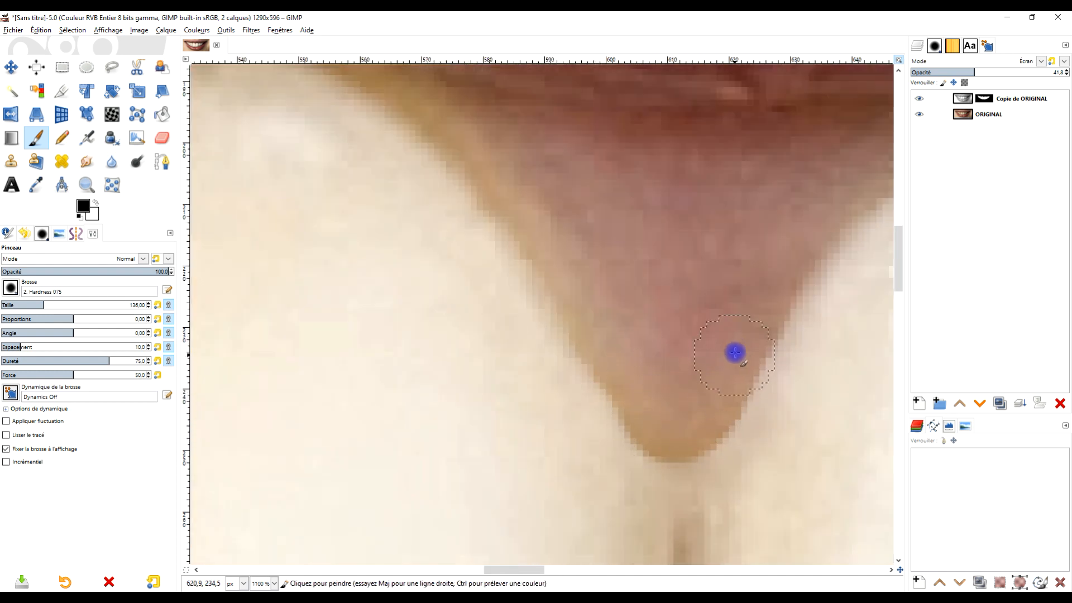
ctrl+scroll(773, 283, down, 5)
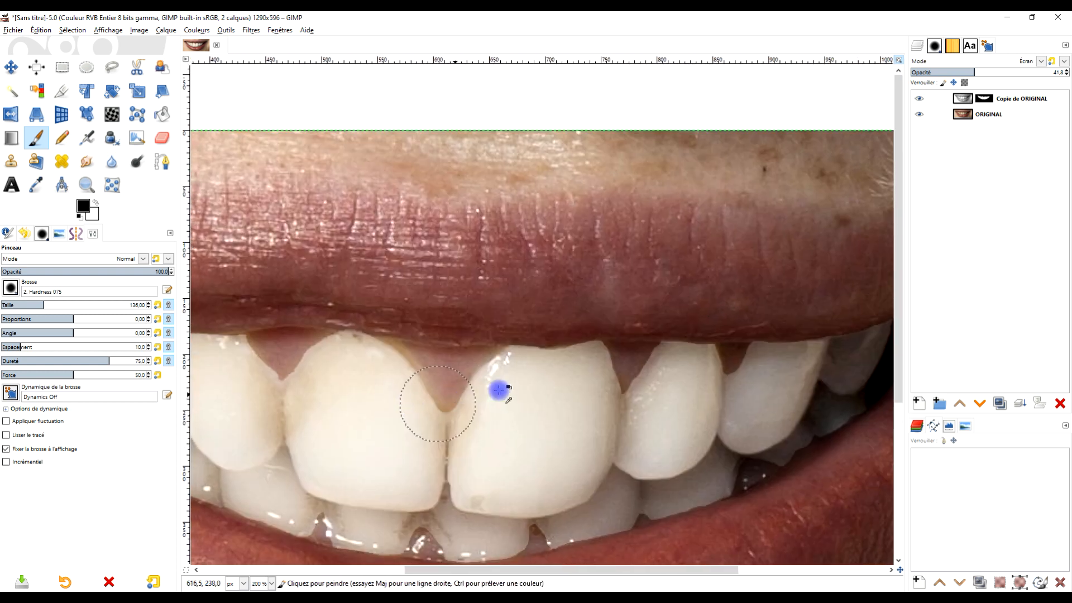
ctrl+scroll(544, 318, up, 3)
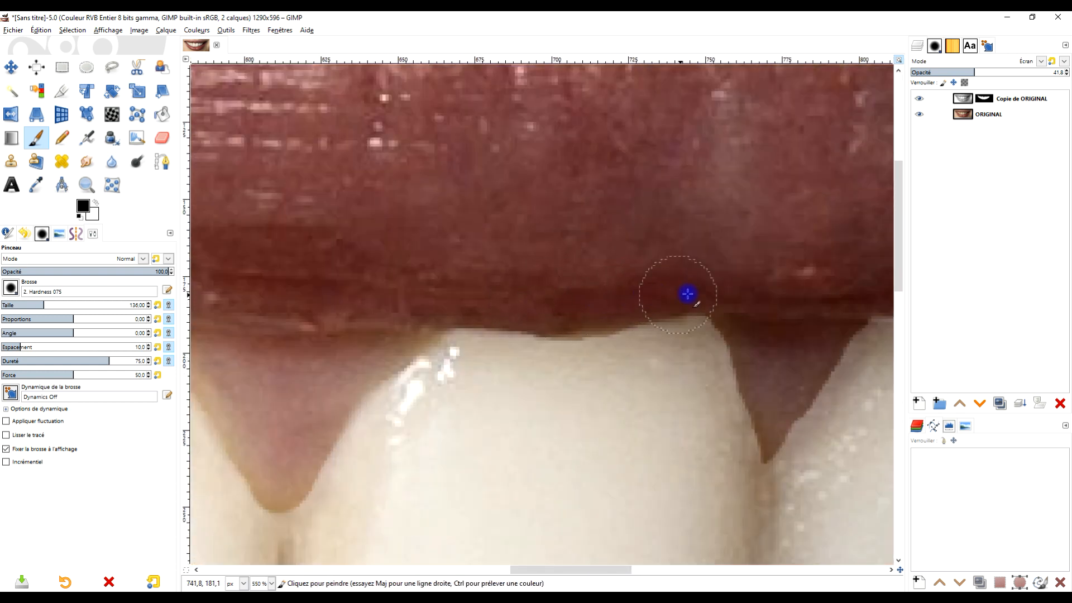
ctrl+scroll(771, 376, down, 3)
ctrl+scroll(607, 352, down, 2)
ctrl+scroll(632, 401, up, 3)
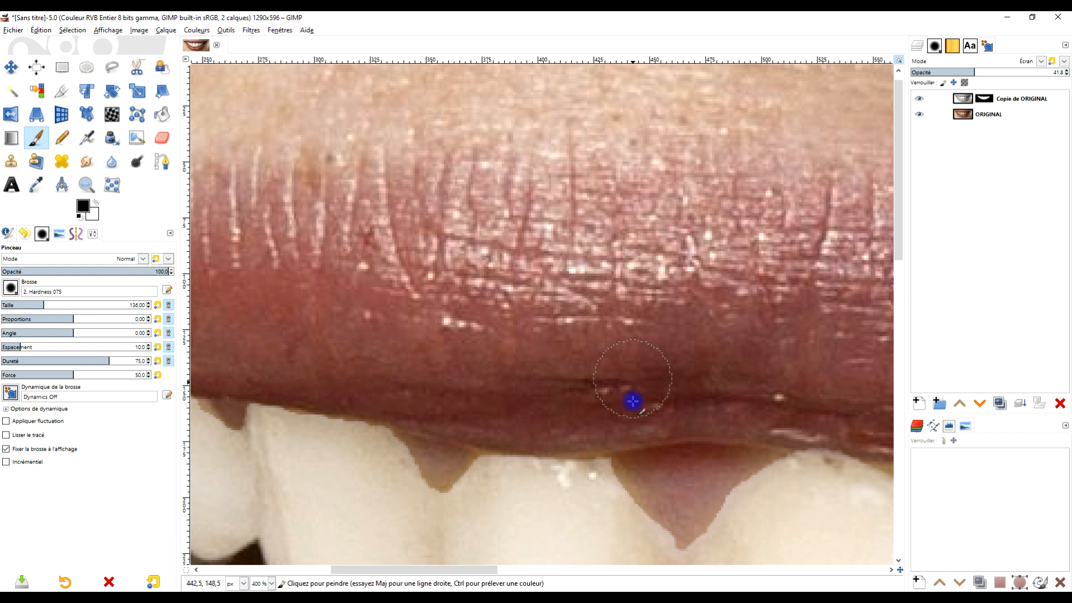
drag(643, 416, 584, 312)
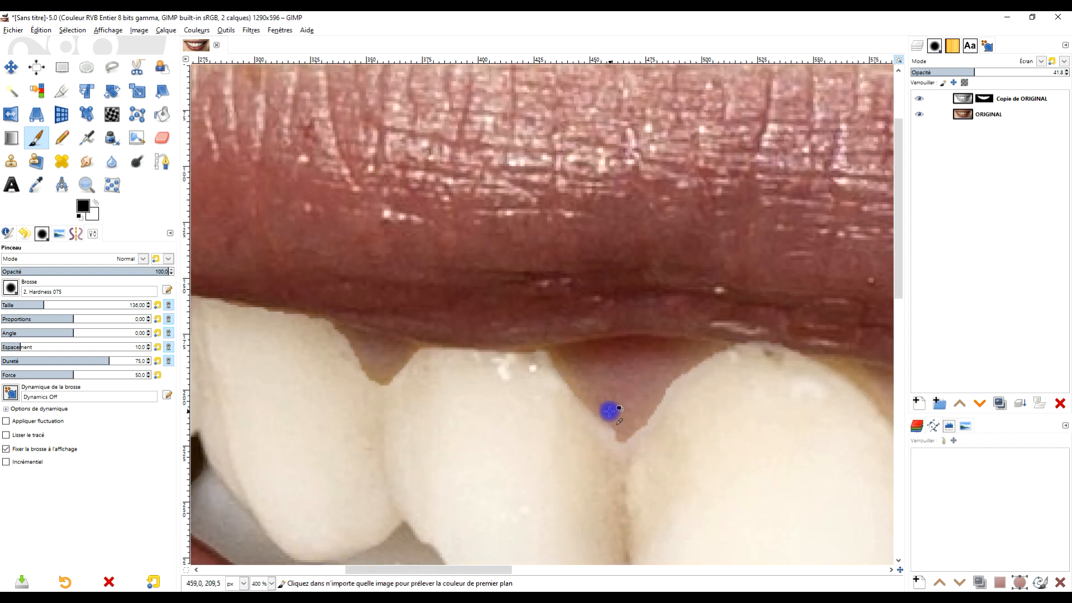
Step: Paint black on the mask along the gum gap between the canine and lateral incisor in the image's left half
ctrl+scroll(610, 411, up, 2)
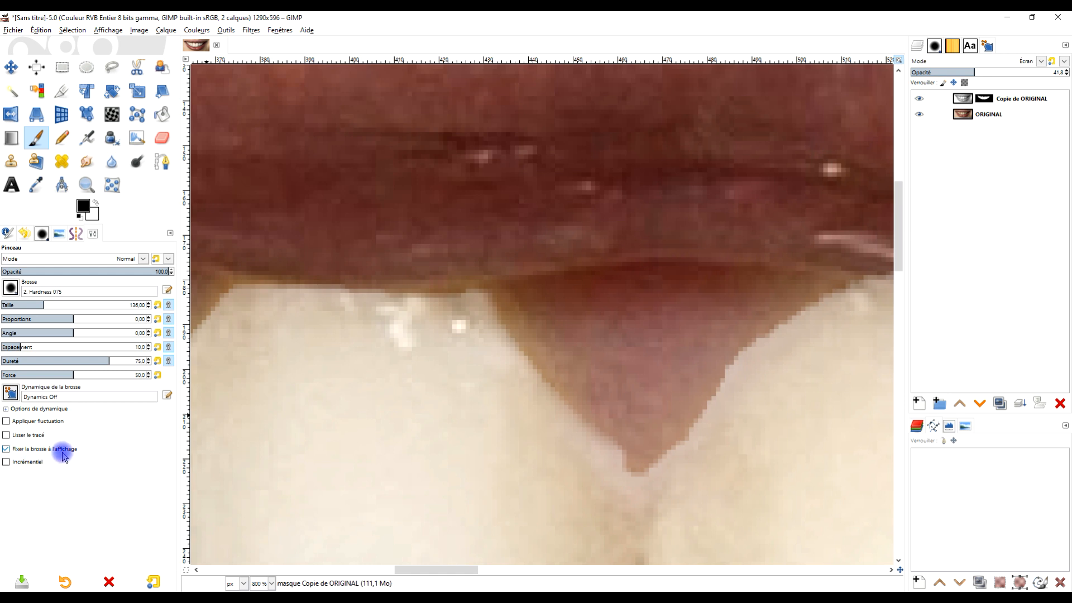
drag(633, 434, 529, 374)
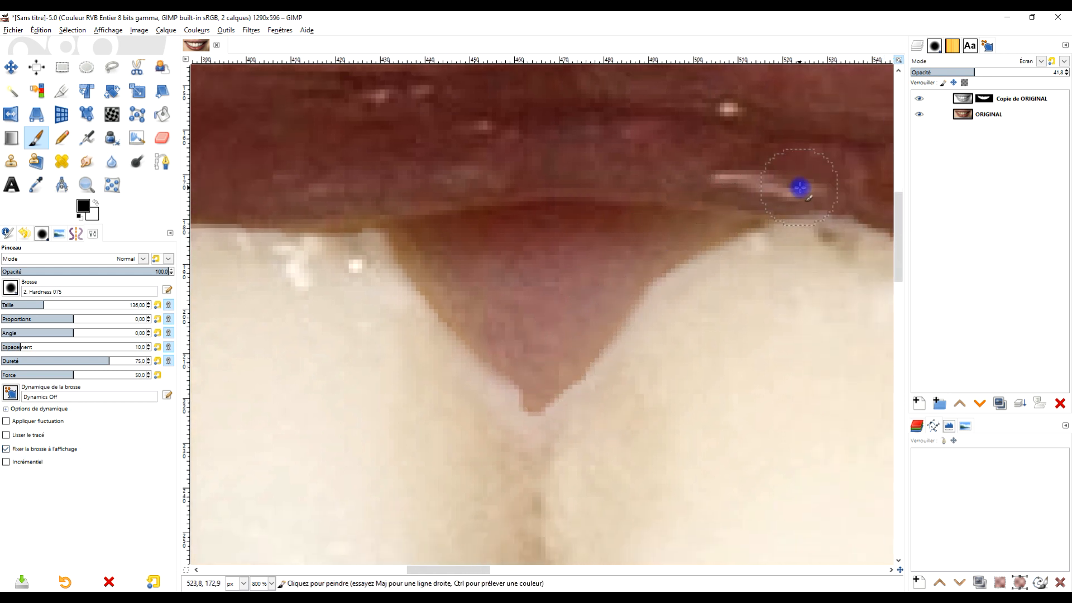
ctrl+scroll(636, 266, down, 4)
ctrl+scroll(531, 266, up, 2)
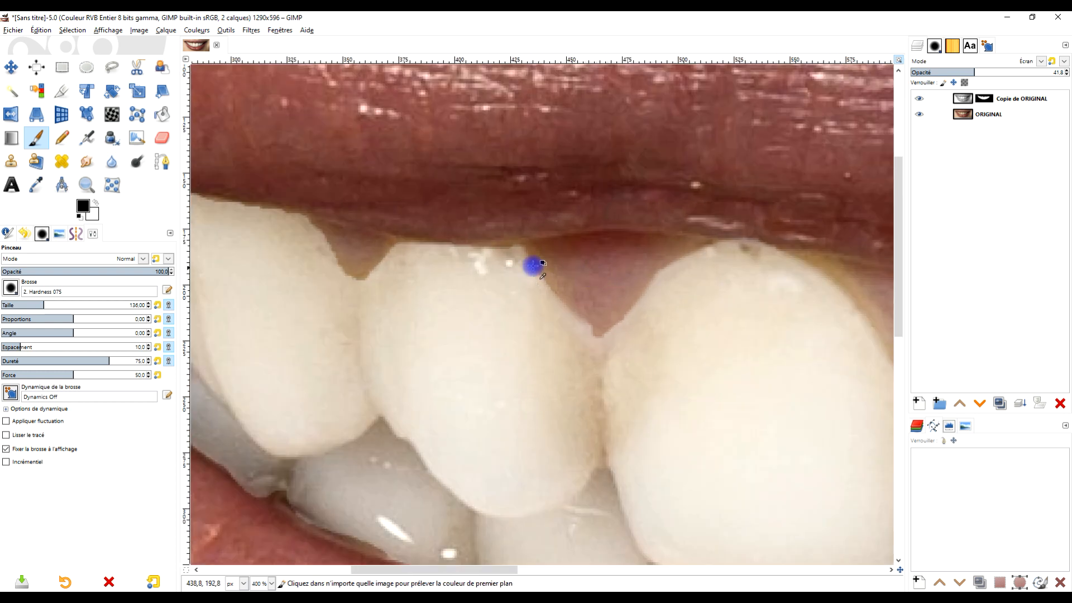
ctrl+scroll(449, 275, up, 2)
ctrl+scroll(429, 289, down, 3)
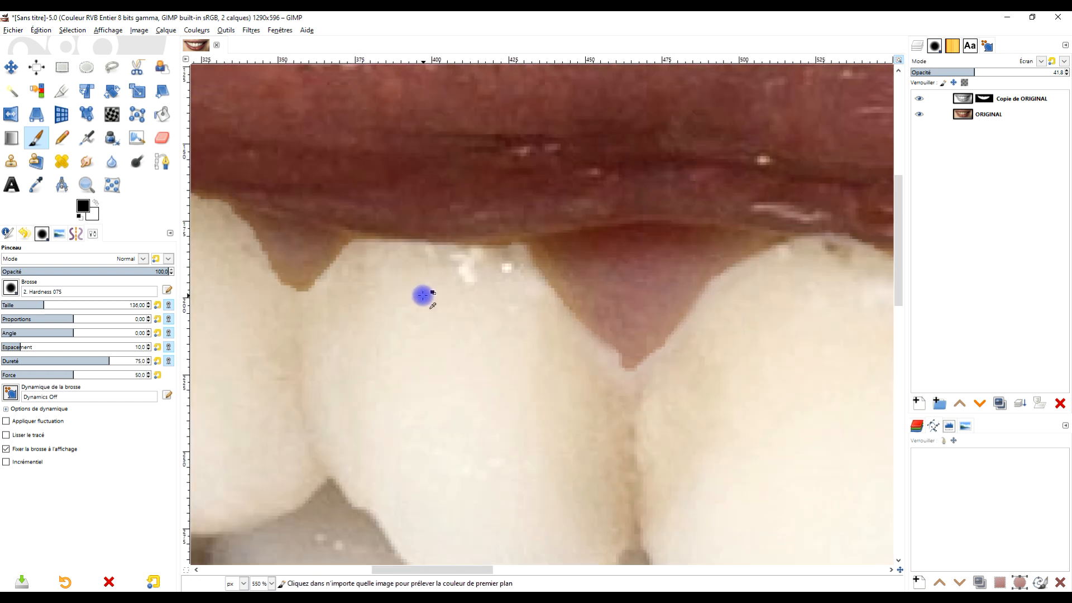
ctrl+scroll(422, 295, down, 1)
ctrl+scroll(378, 287, up, 4)
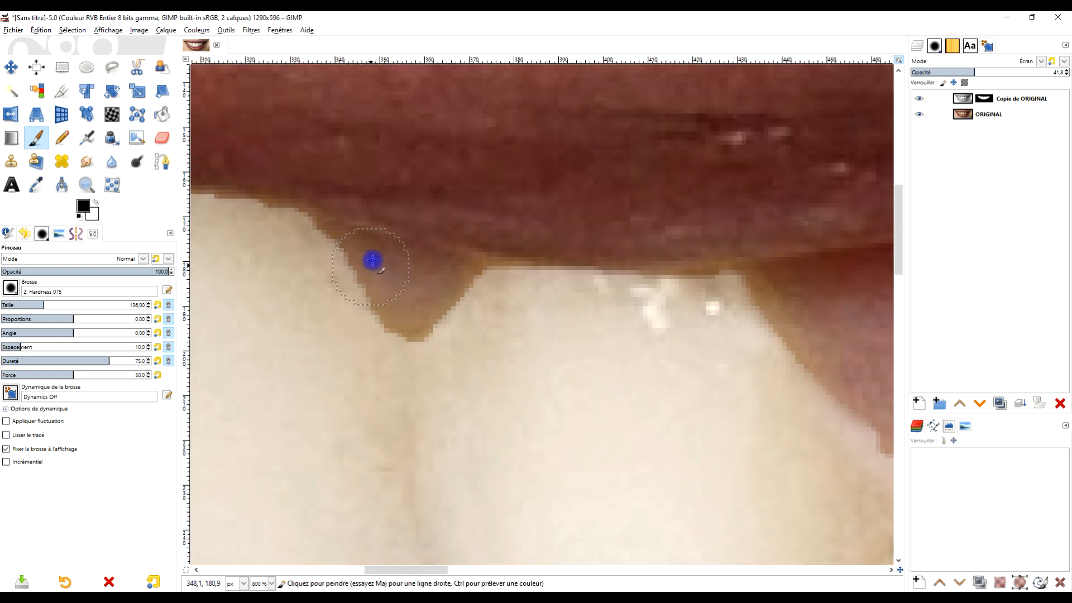
mouse_move(340, 213)
mouse_down()
mouse_move(393, 277)
mouse_move(405, 313)
mouse_move(478, 246)
mouse_up()
ctrl+scroll(530, 285, down, 5)
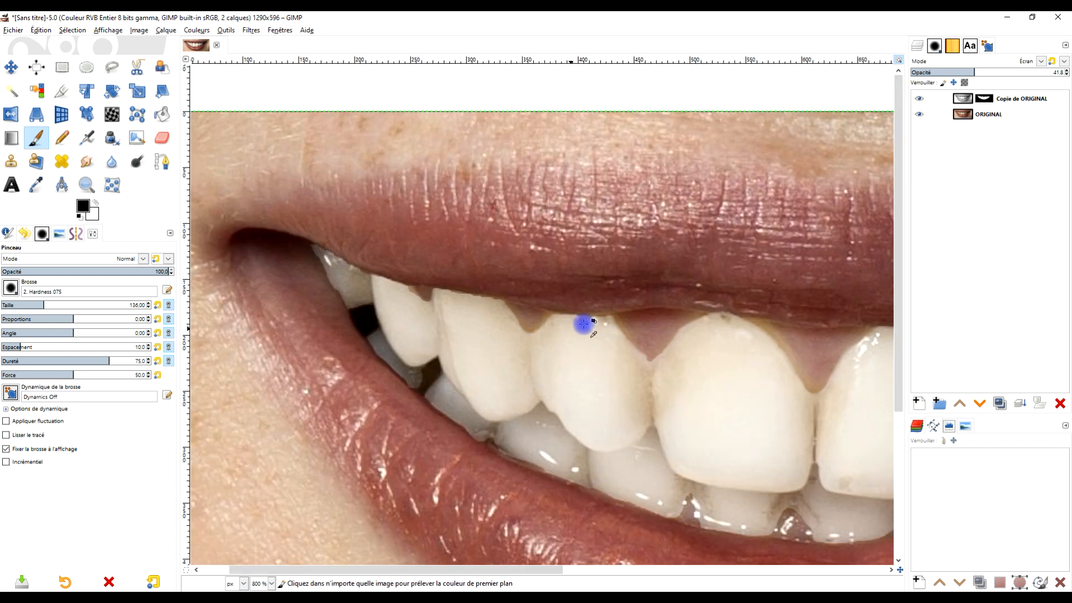
Step: Paint black on the mask along the gum gaps between the upper teeth in the image's right half
ctrl+scroll(619, 323, up, 6)
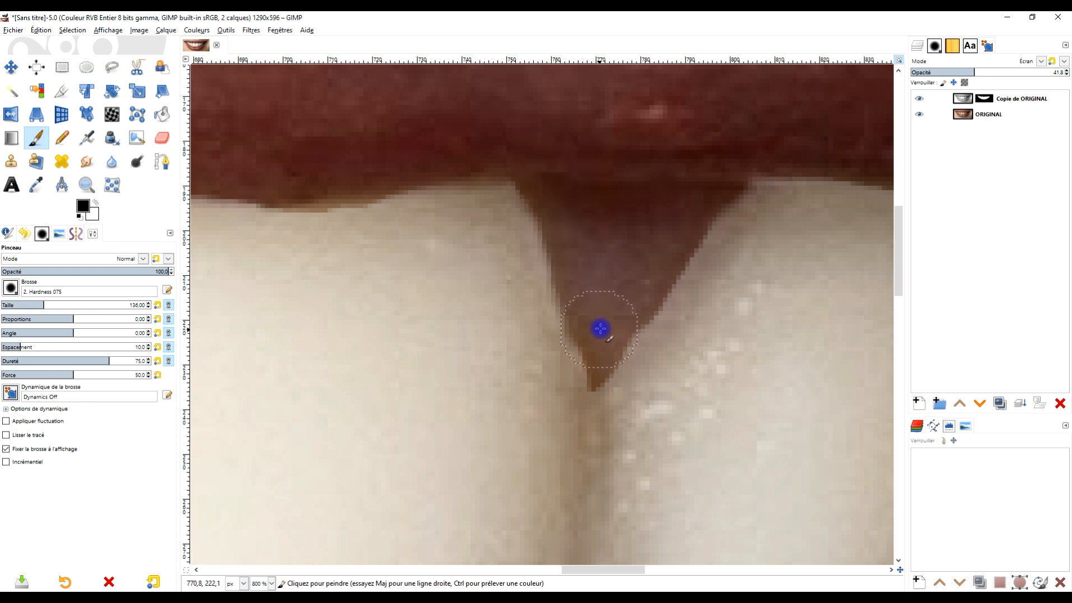
ctrl+scroll(621, 221, down, 3)
ctrl+scroll(641, 274, down, 1)
ctrl+scroll(725, 232, up, 3)
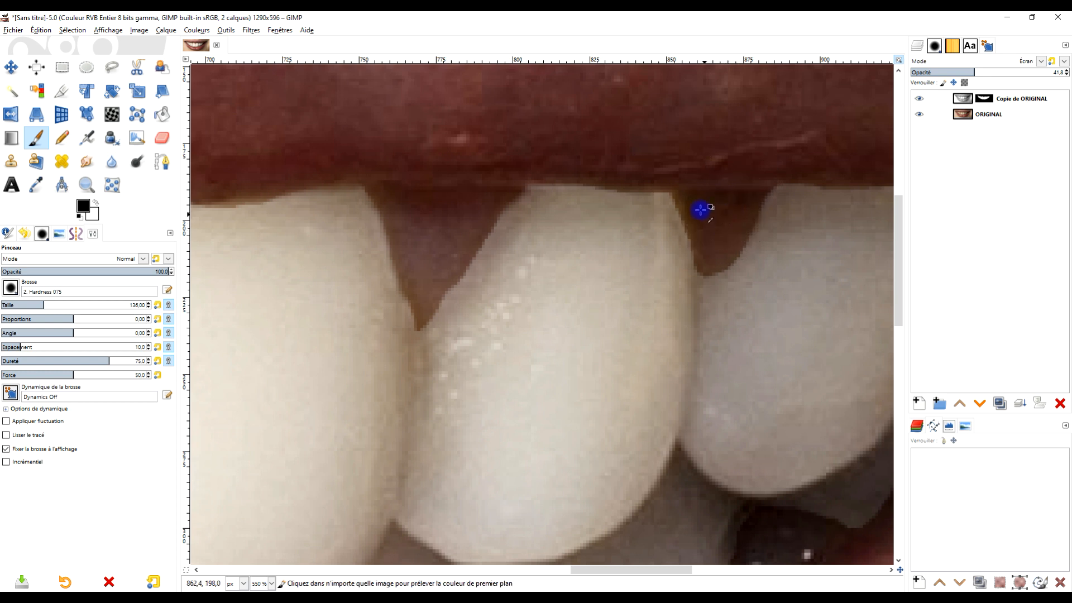
ctrl+scroll(701, 211, up, 4)
drag(606, 148, 704, 355)
mouse_move(676, 314)
mouse_down()
mouse_move(675, 344)
mouse_move(737, 358)
mouse_up()
ctrl+scroll(731, 363, down, 7)
ctrl+scroll(744, 285, down, 2)
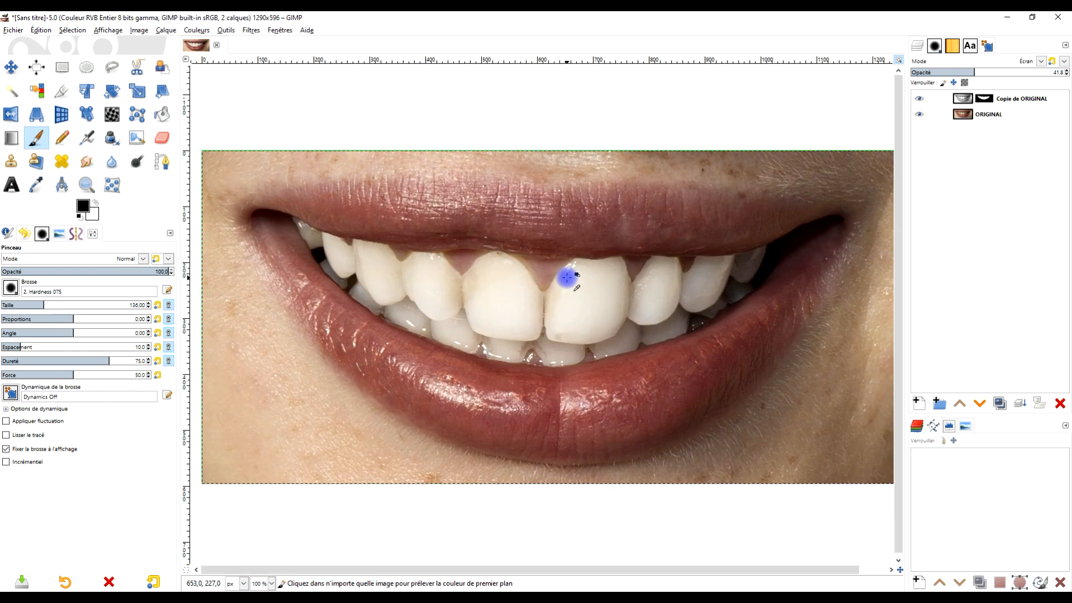
Step: Smooth the mask in black around the pointed gum gap between the left-hand lateral and central incisors
ctrl+scroll(454, 255, up, 5)
click(467, 325)
mouse_move(467, 325)
mouse_down()
mouse_move(434, 366)
mouse_move(432, 349)
mouse_move(325, 240)
mouse_up()
drag(433, 277, 444, 279)
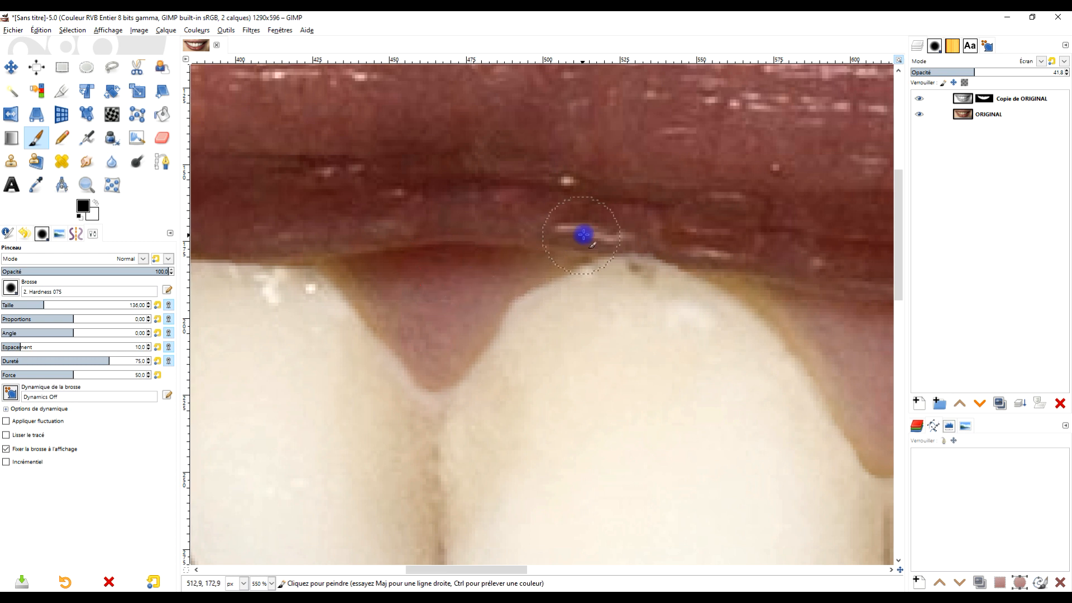
scroll(582, 232, down, 5)
scroll(634, 248, up, 4)
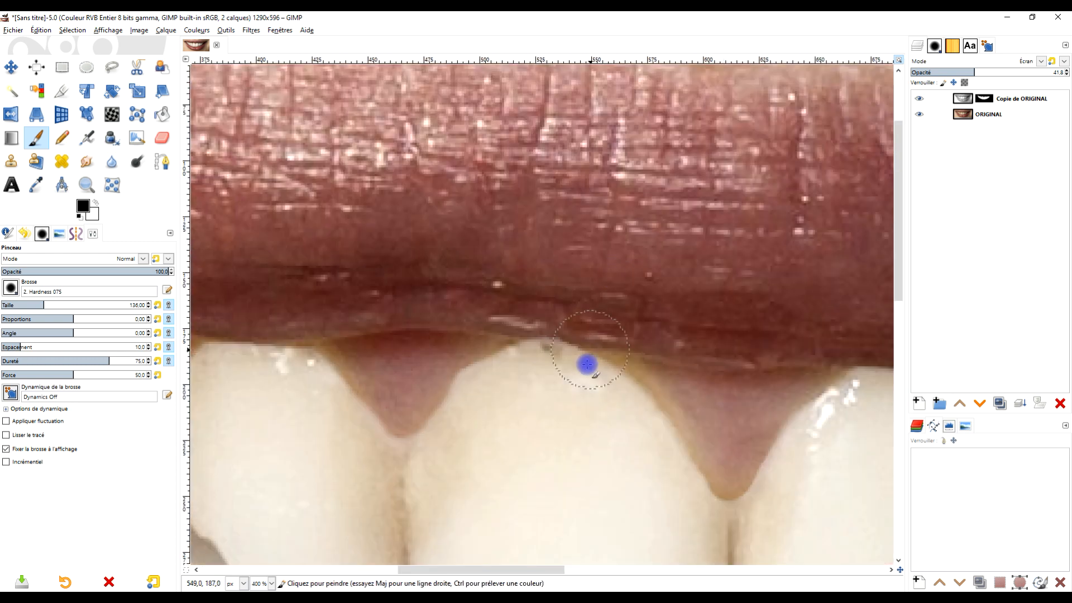
scroll(586, 364, down, 2)
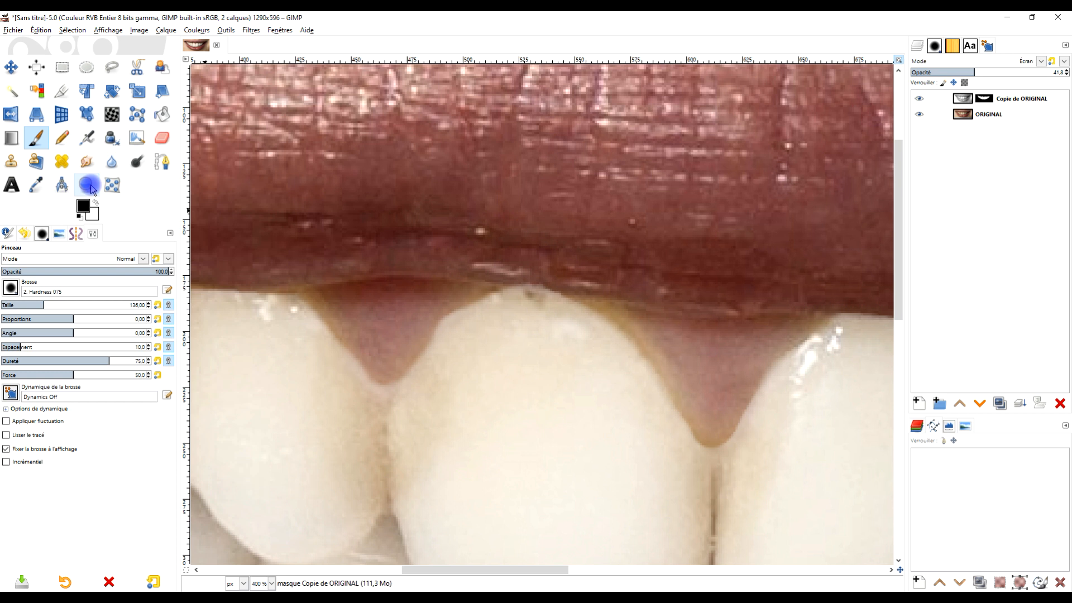
click(96, 204)
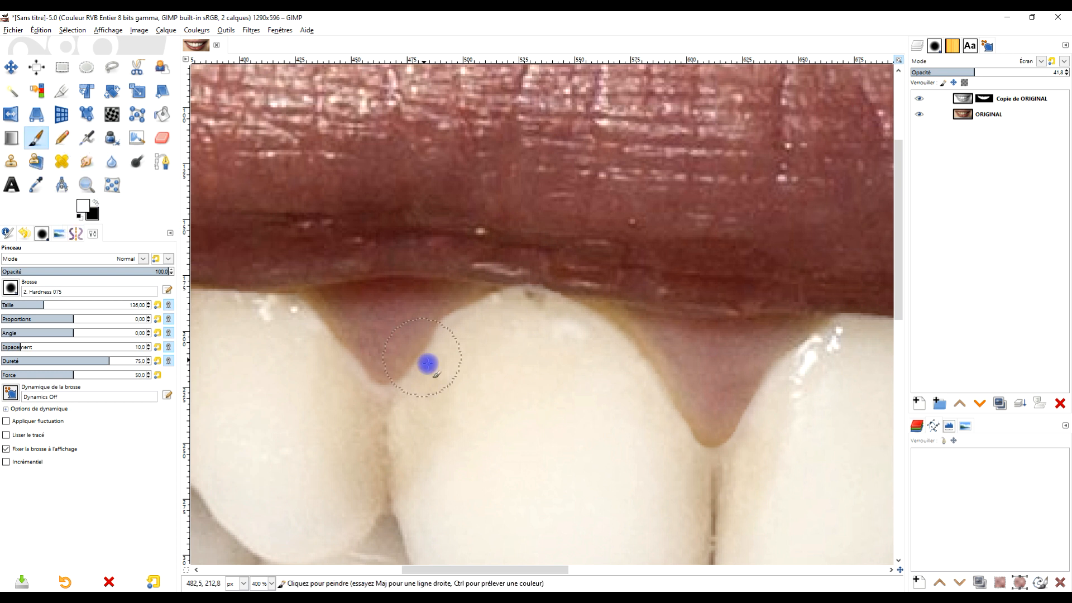
scroll(536, 277, down, 2)
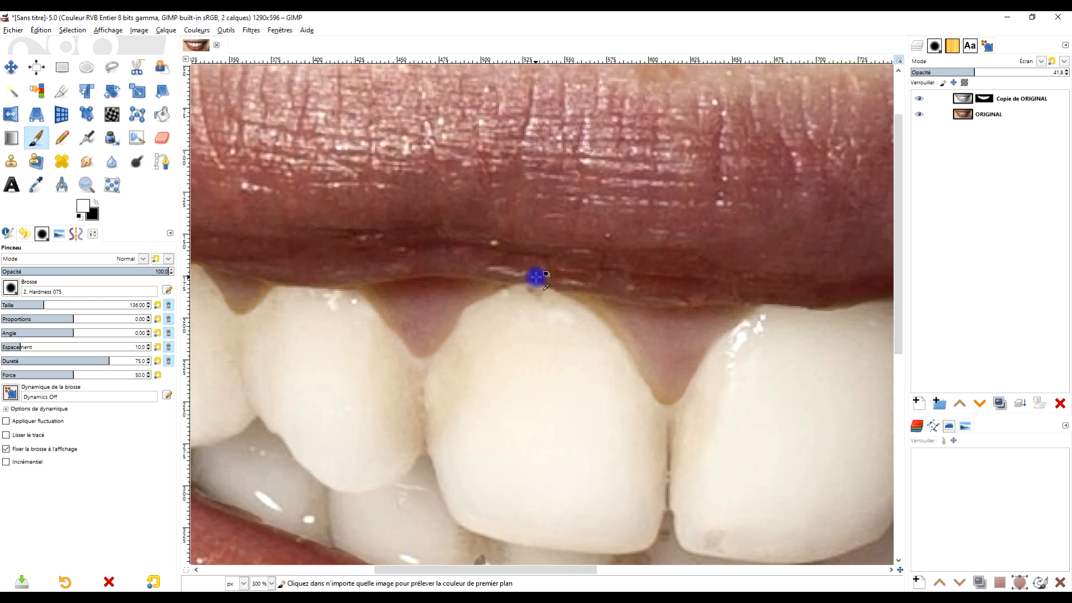
scroll(581, 344, up, 4)
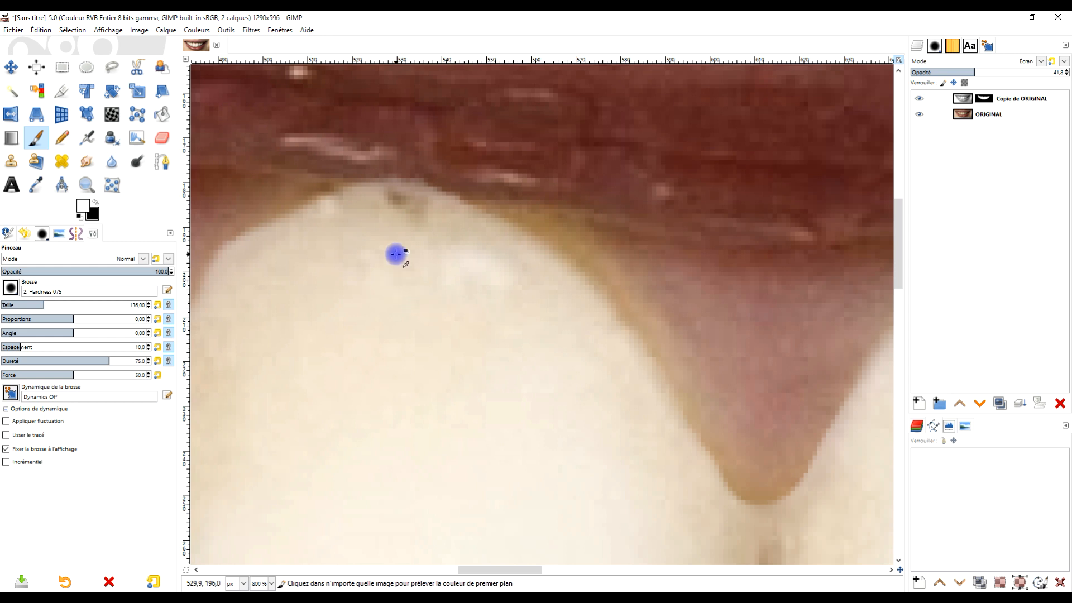
key(ctrl+z)
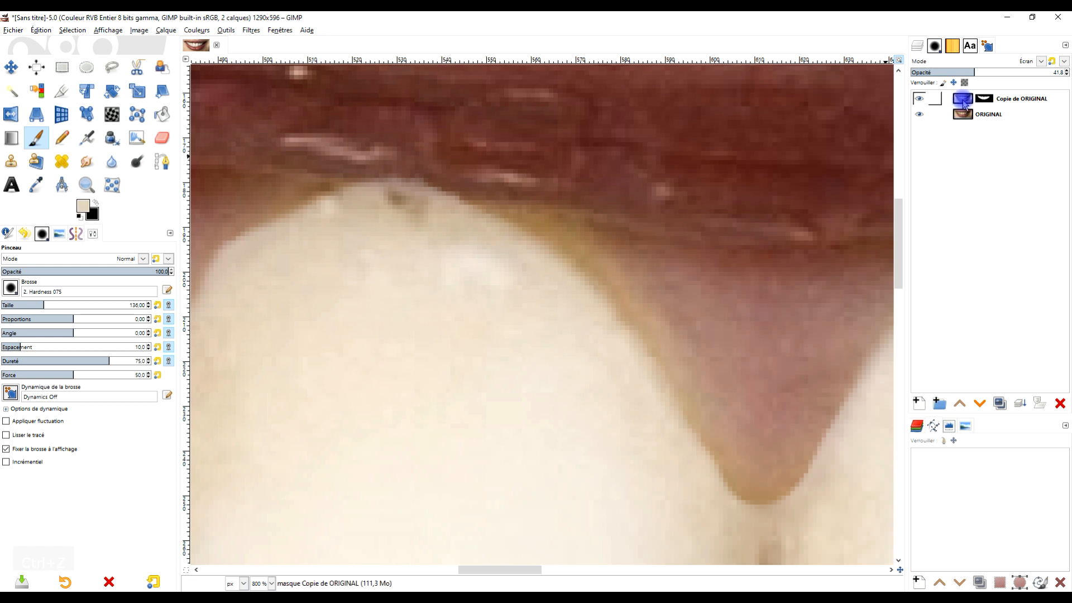
Step: Sample the tooth's beige and paint over the dark spot atop the left-hand central incisor on the Copie de ORIGINAL image, lowering brush opacity to 73
click(960, 100)
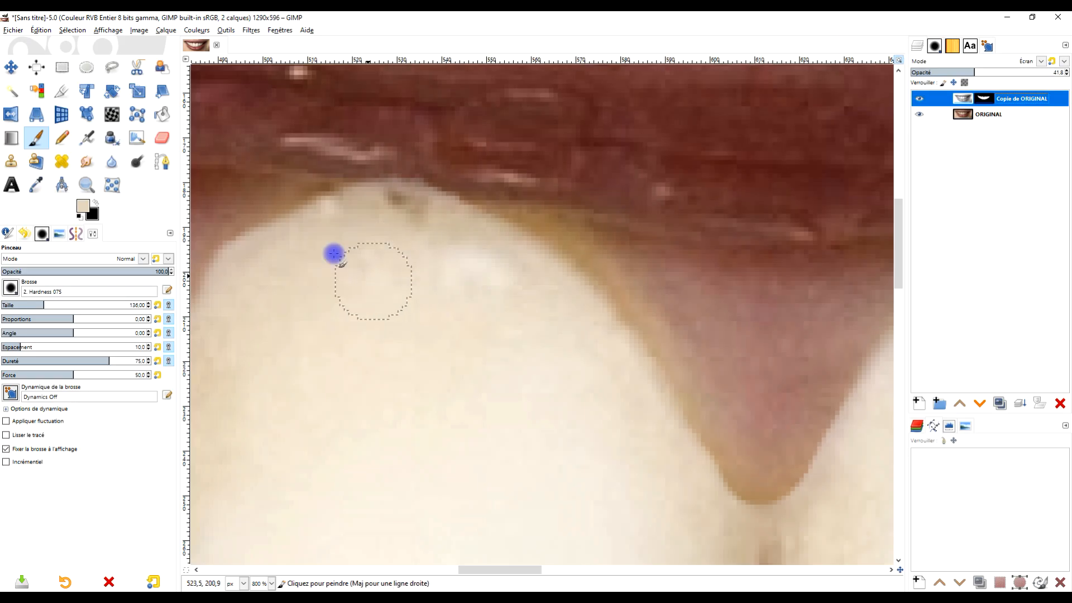
key(ctrl)
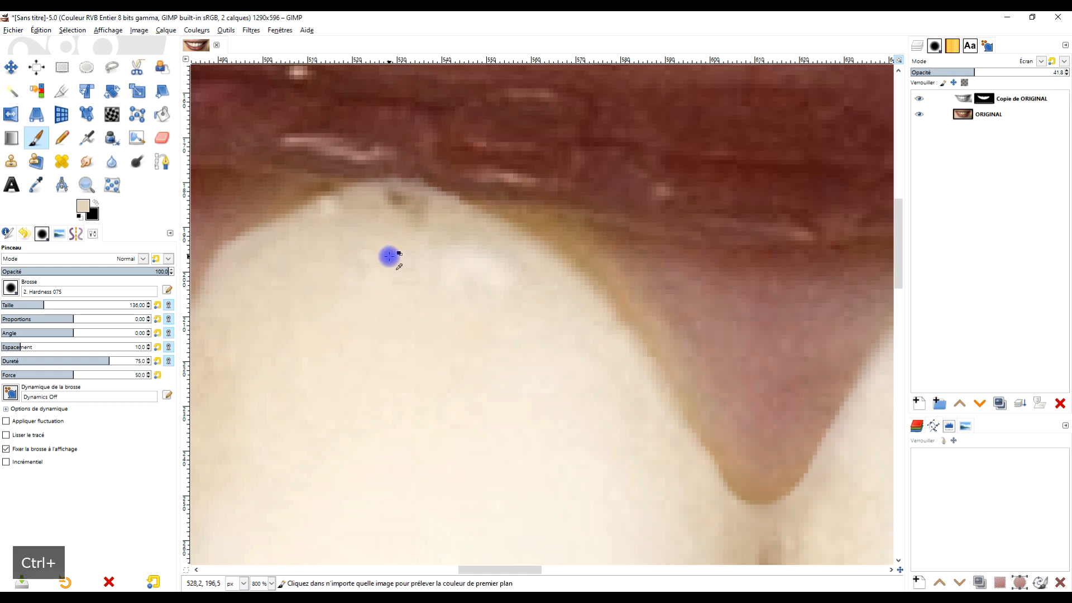
mouse_move(395, 213)
mouse_down()
mouse_move(416, 230)
mouse_move(392, 210)
mouse_up()
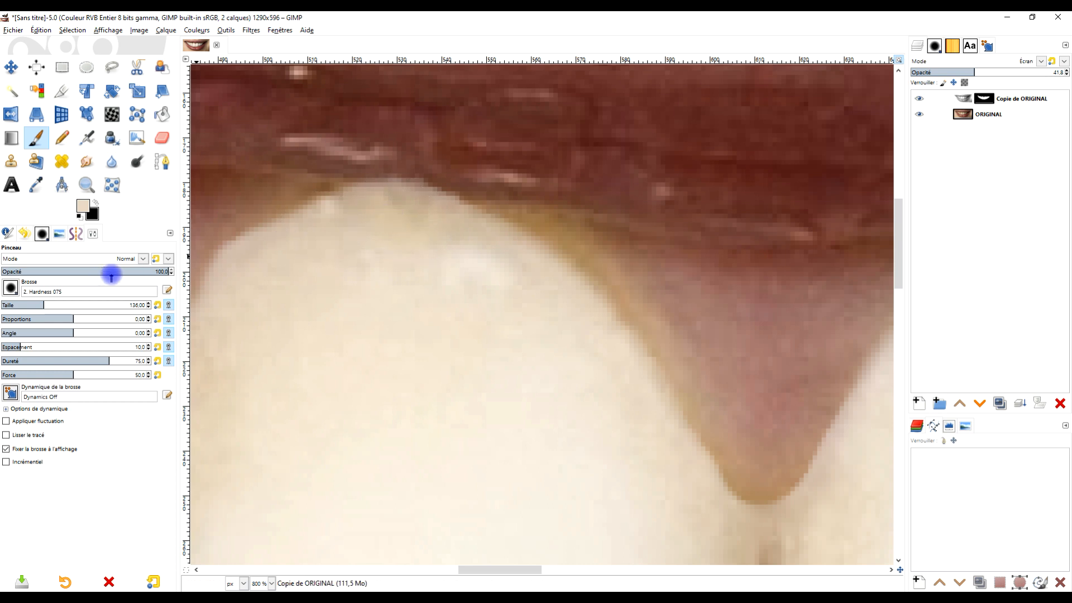
scroll(370, 230, up, 3)
scroll(476, 210, down, 2)
click(473, 178)
scroll(622, 230, down, 4)
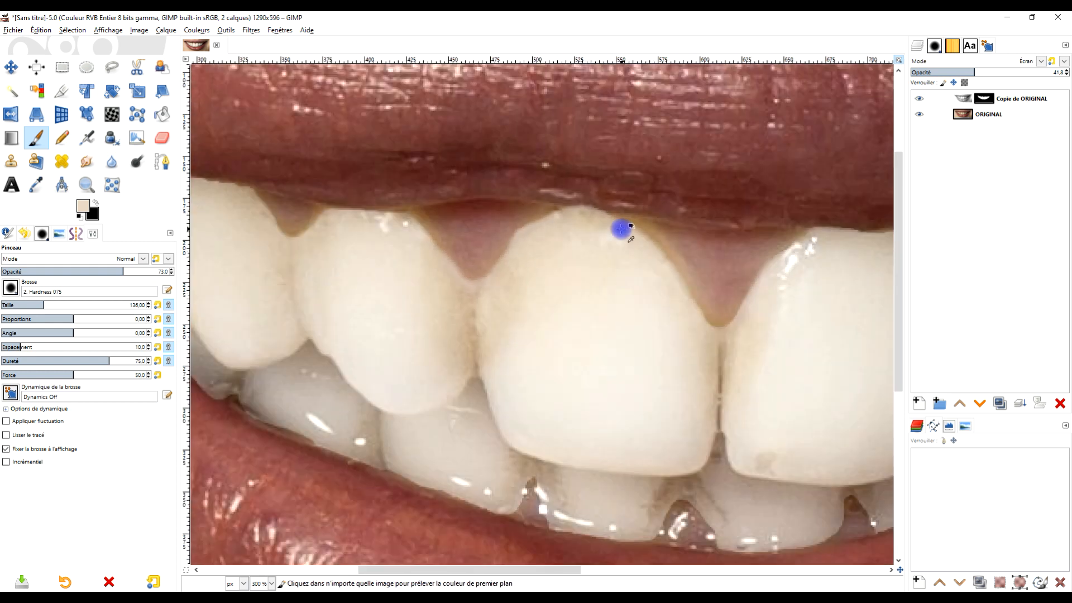
Step: Make the Copie de ORIGINAL mask active and paint white over the top edge of the left-hand central incisor
scroll(578, 302, up, 2)
click(982, 100)
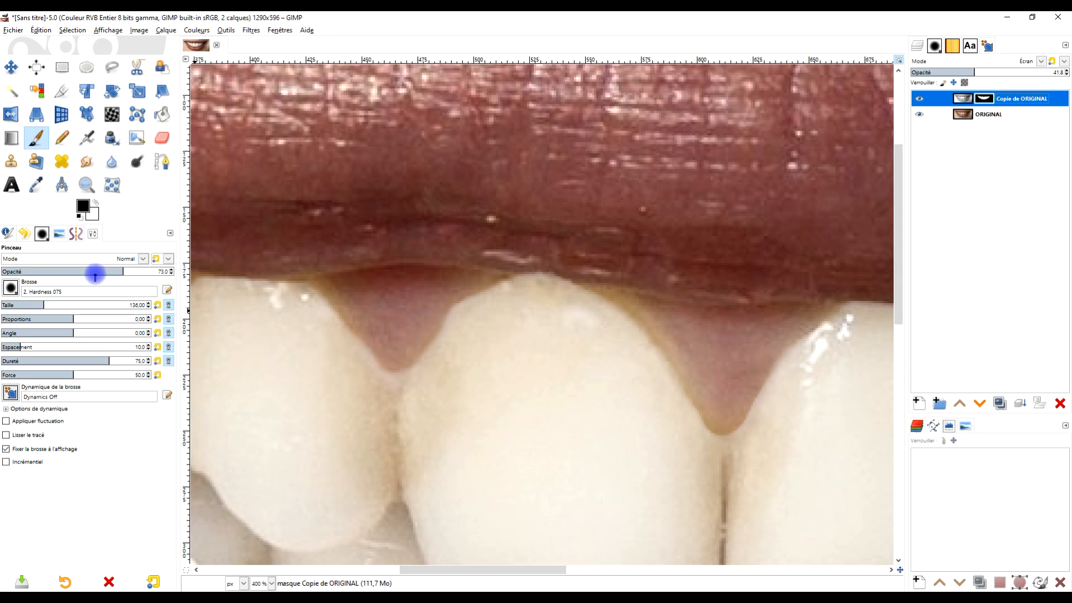
scroll(508, 317, up, 3)
click(95, 202)
drag(507, 337, 503, 318)
click(504, 318)
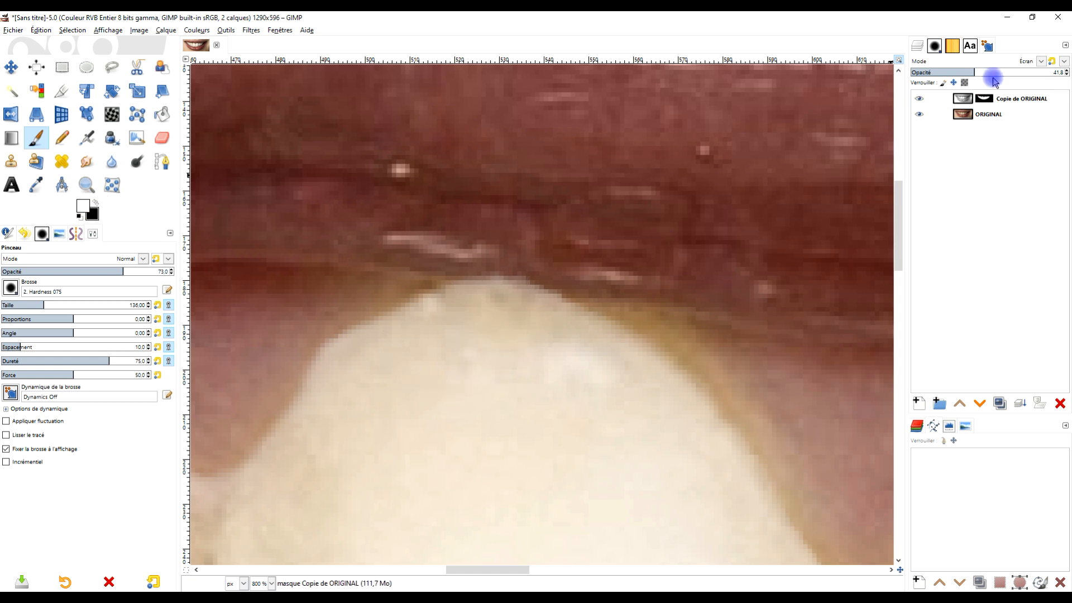
Step: Turn on Afficher le masque de calque for Copie de ORIGINAL and dab white over the spot at the central incisor's top edge
right_click(984, 104)
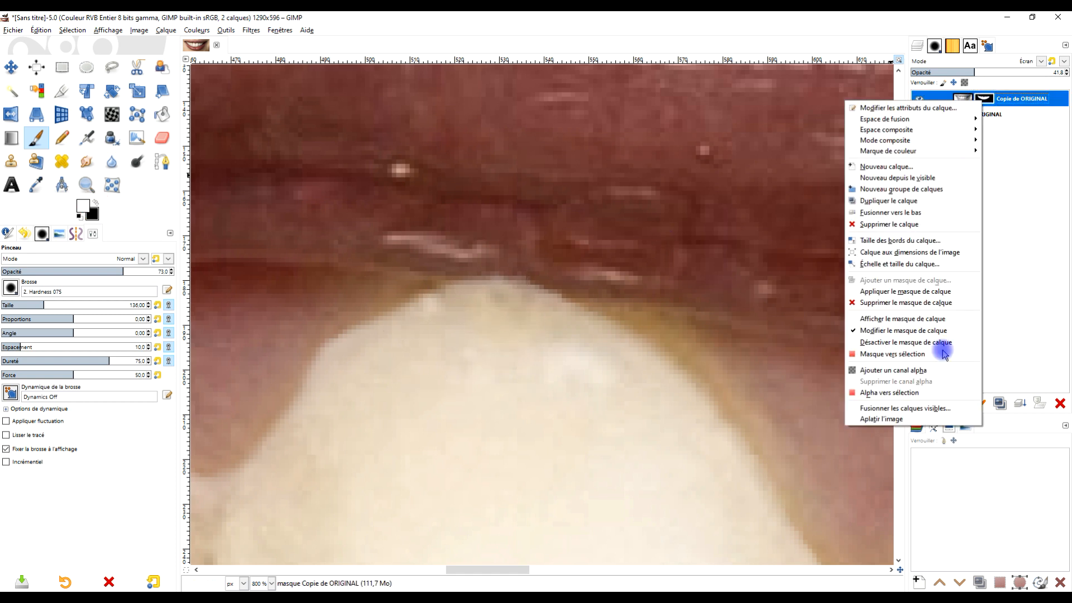
click(913, 312)
ctrl+click(491, 346)
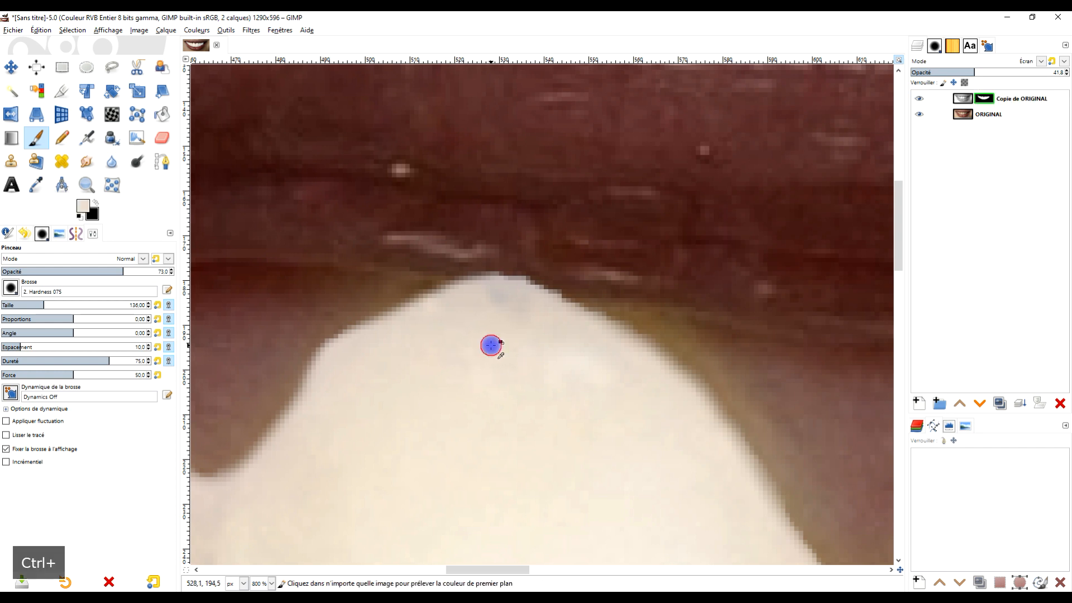
key(ctrl+z)
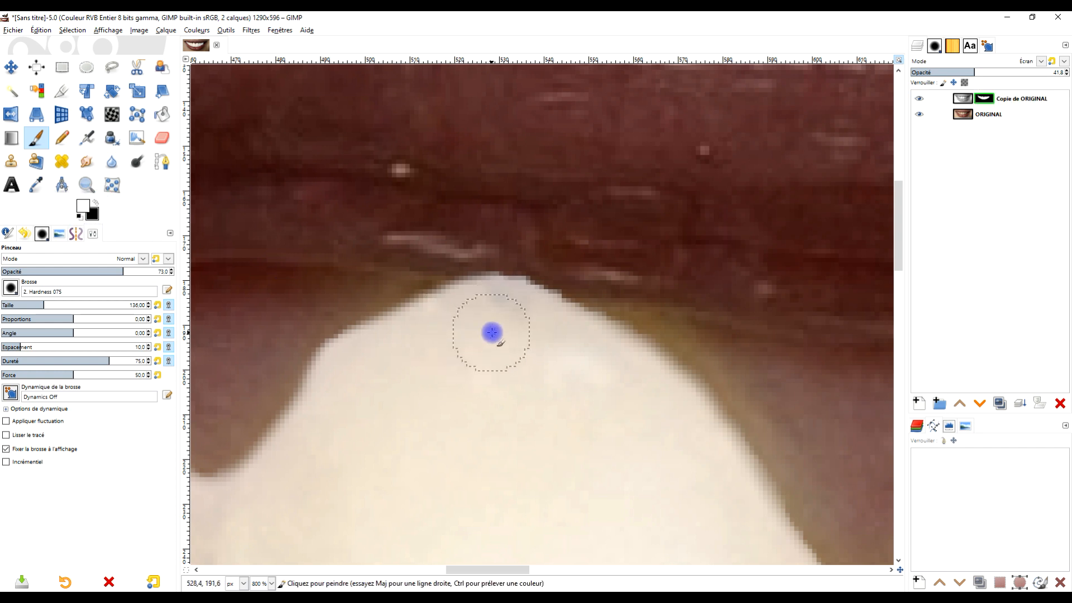
click(505, 315)
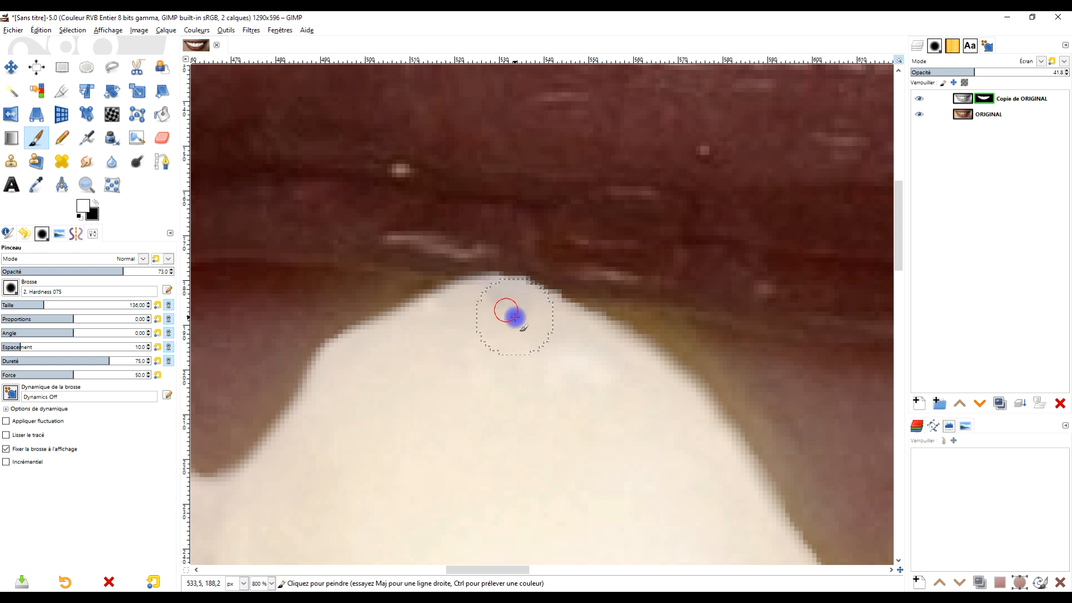
scroll(508, 313, down, 2)
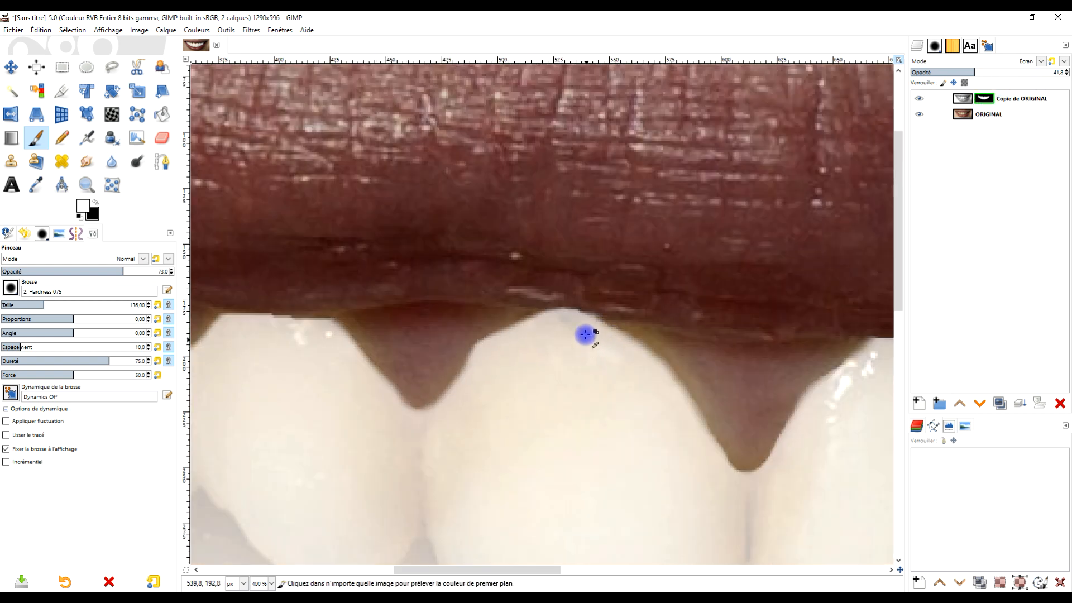
scroll(585, 335, up, 3)
scroll(541, 314, up, 1)
click(507, 291)
click(527, 291)
click(93, 218)
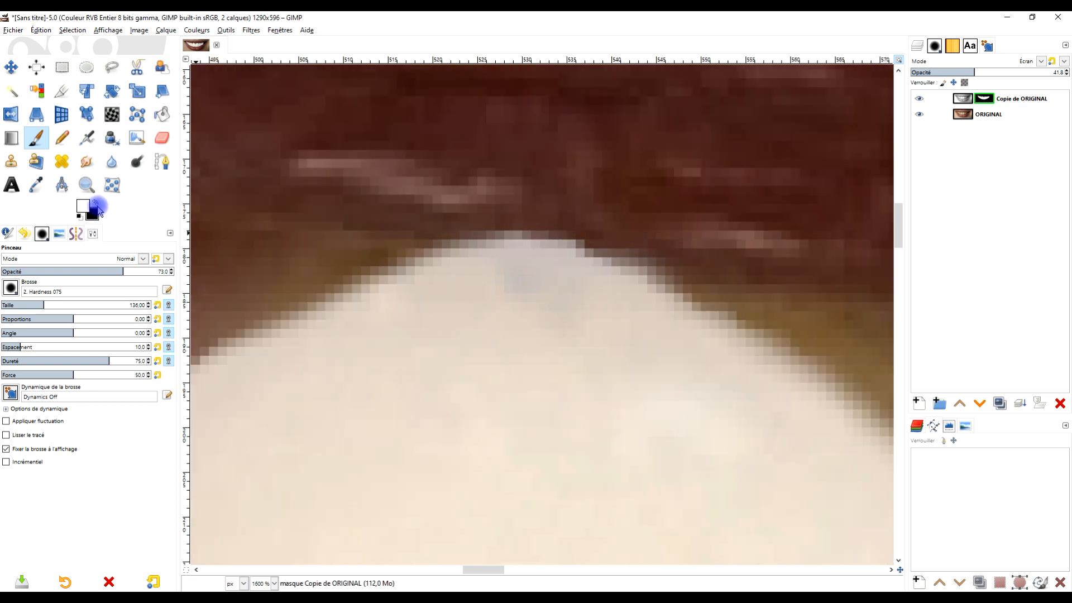
Step: Turn off Afficher le masque de calque for the Copie de ORIGINAL layer
click(983, 101)
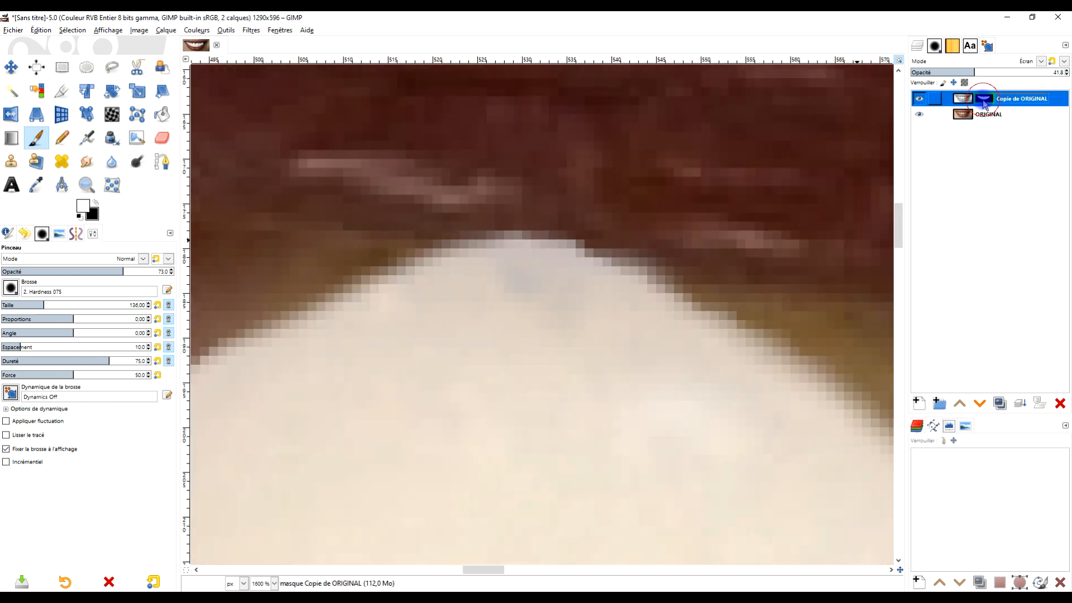
right_click(983, 103)
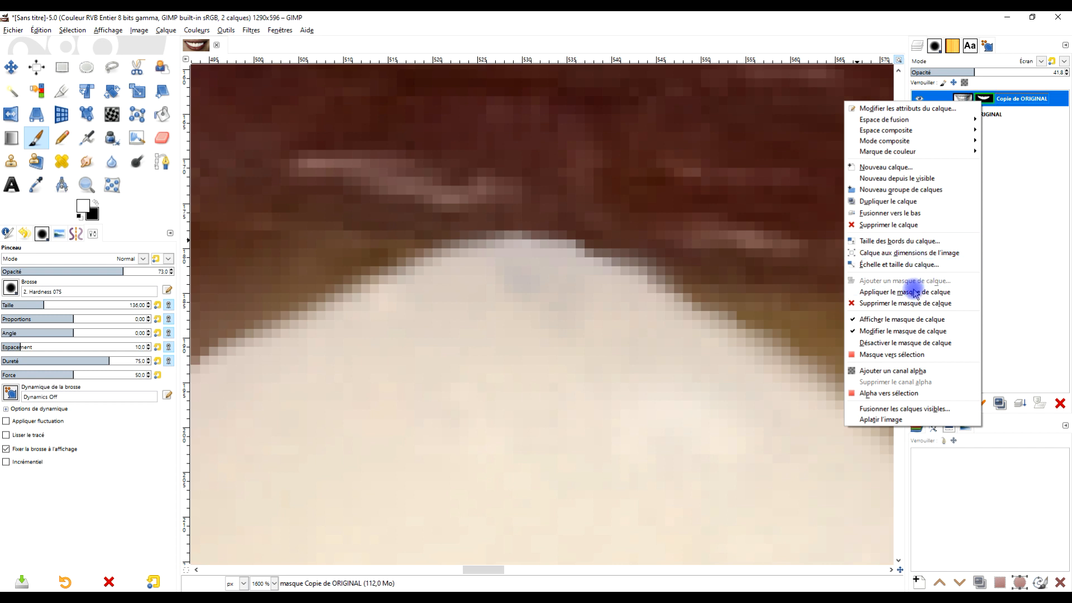
click(906, 318)
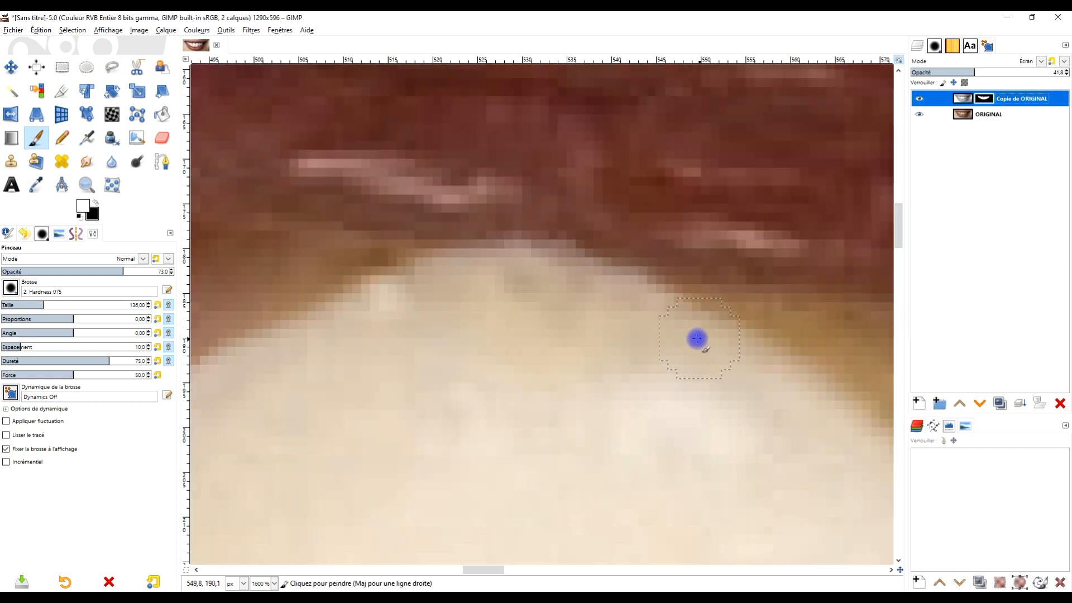
Step: Check the retouched smile as a whole and lower the Copie de ORIGINAL layer's opacity to about 27
scroll(696, 338, down, 6)
drag(720, 358, 631, 349)
scroll(706, 352, down, 1)
scroll(714, 357, down, 1)
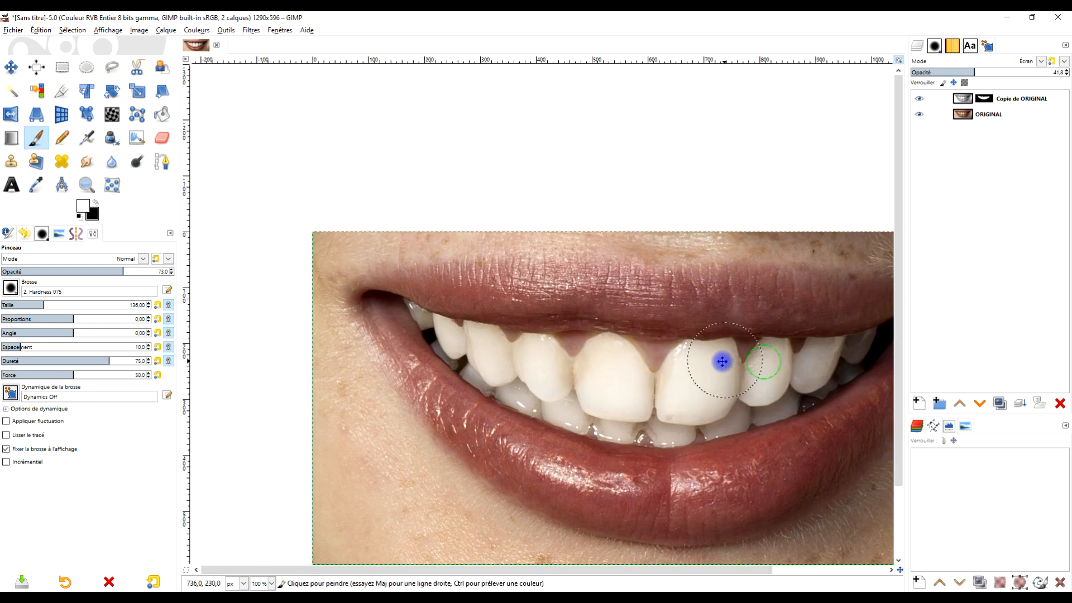
scroll(688, 353, up, 2)
scroll(670, 332, down, 1)
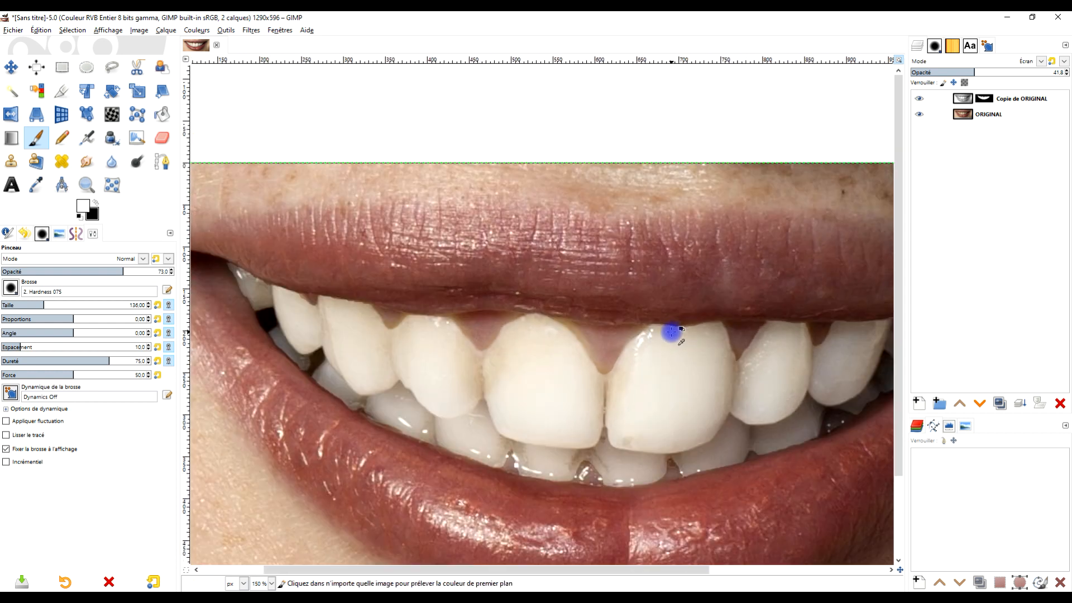
scroll(693, 335, up, 1)
click(963, 100)
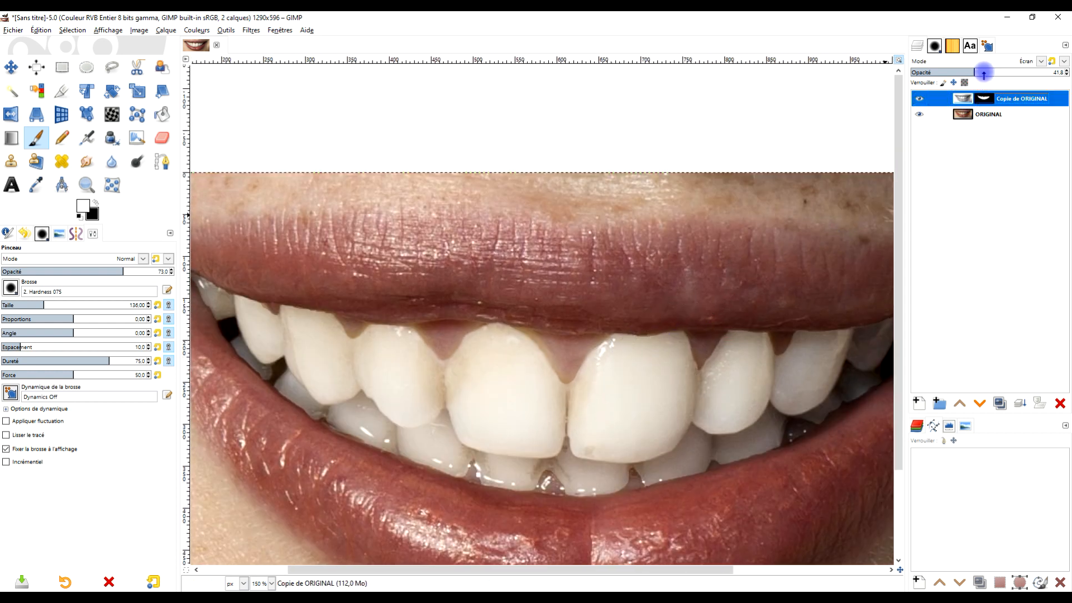
drag(975, 71, 952, 70)
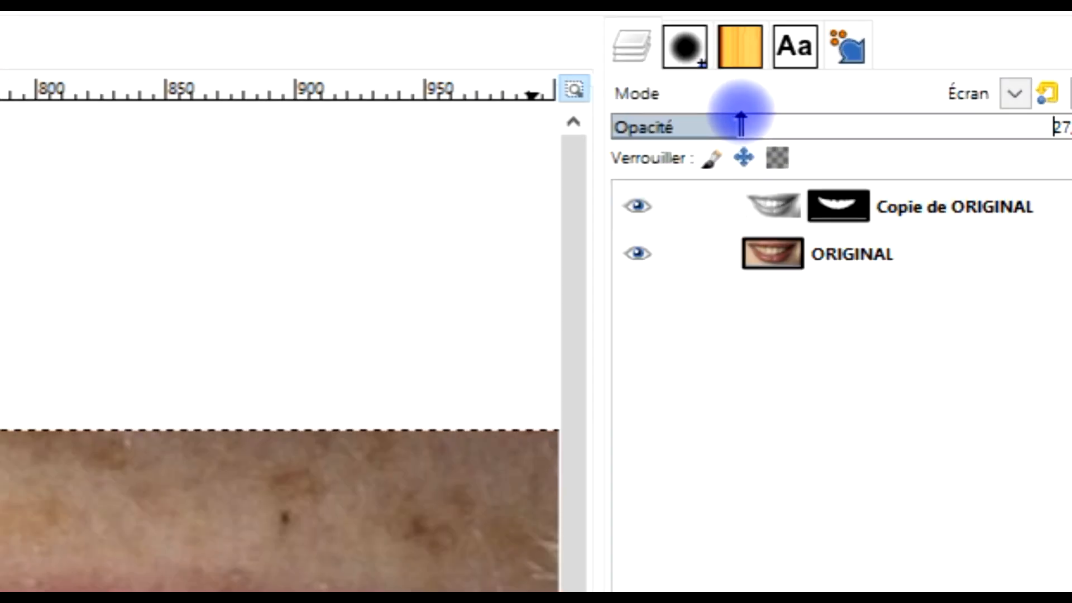
Step: Raise the Copie de ORIGINAL layer's opacity to 40 and toggle its visibility to compare the smile before and after whitening
mouse_move(740, 124)
mouse_down()
mouse_move(770, 119)
mouse_move(757, 124)
mouse_up()
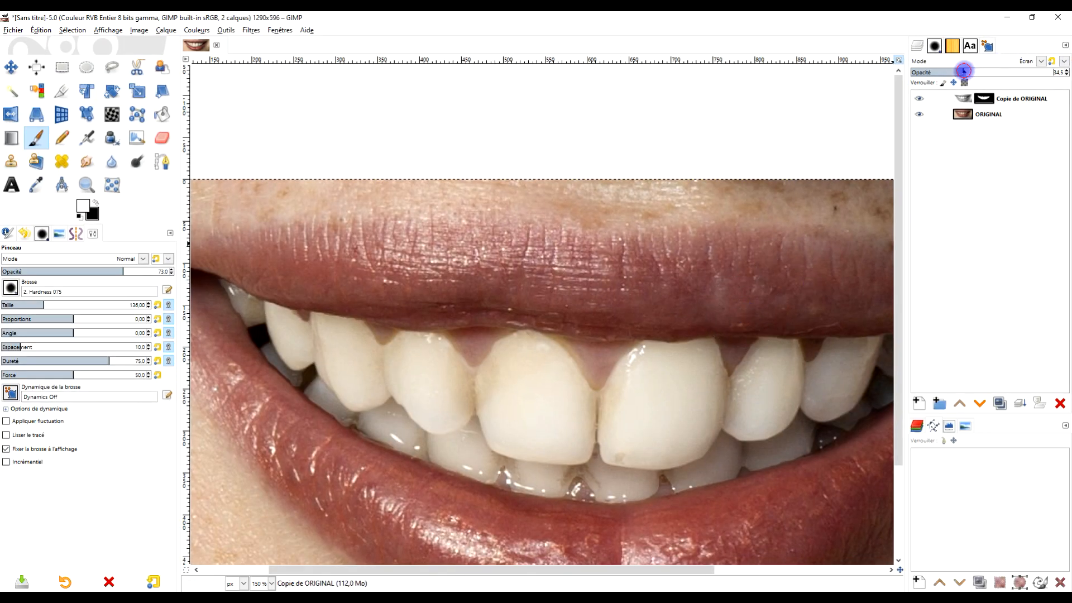
drag(964, 71, 982, 71)
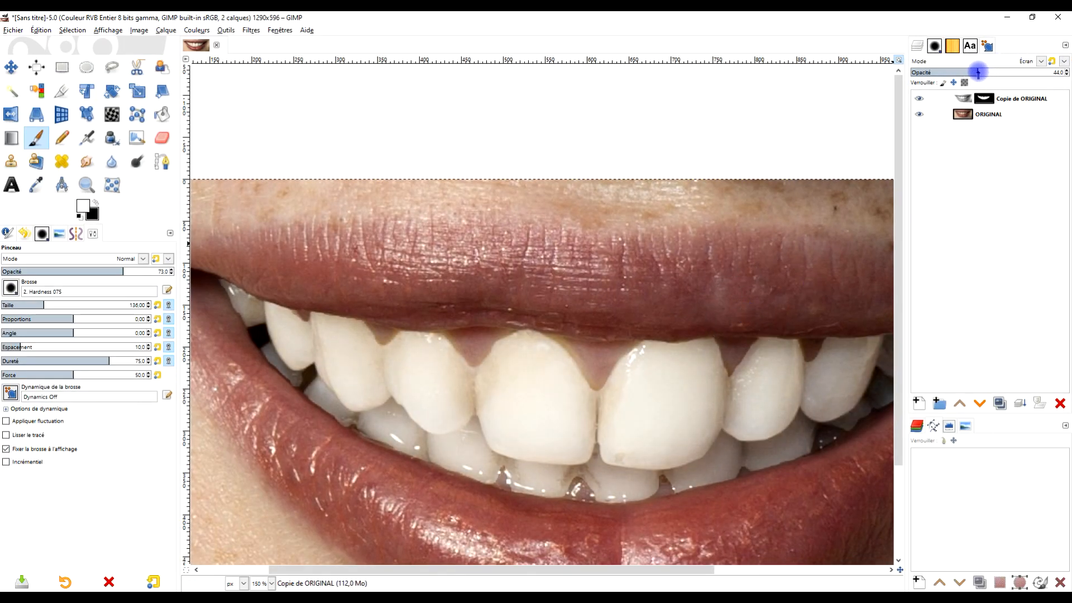
drag(974, 71, 971, 71)
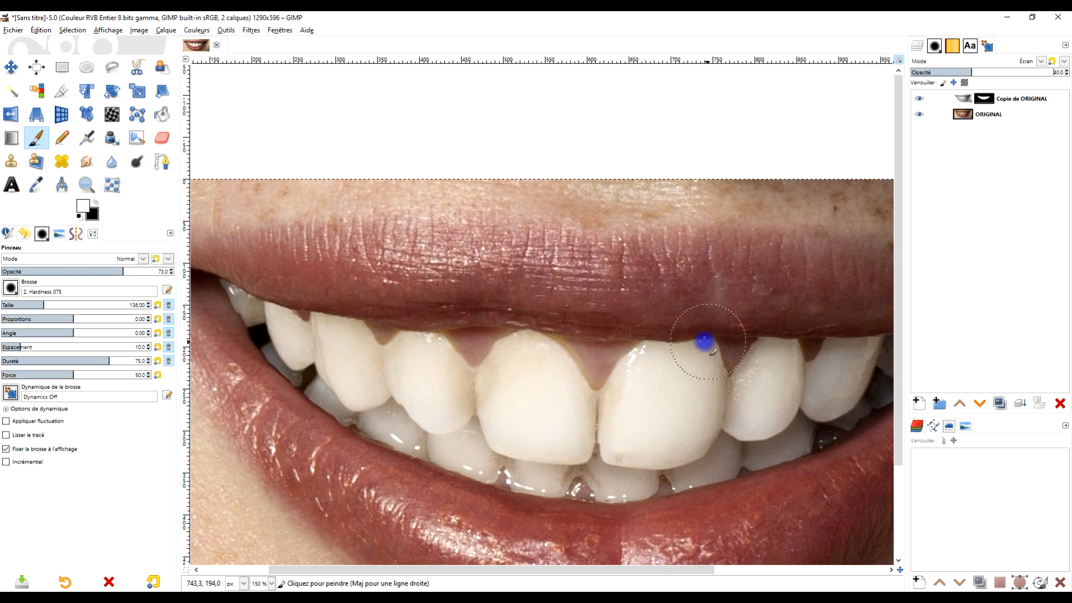
scroll(706, 342, down, 2)
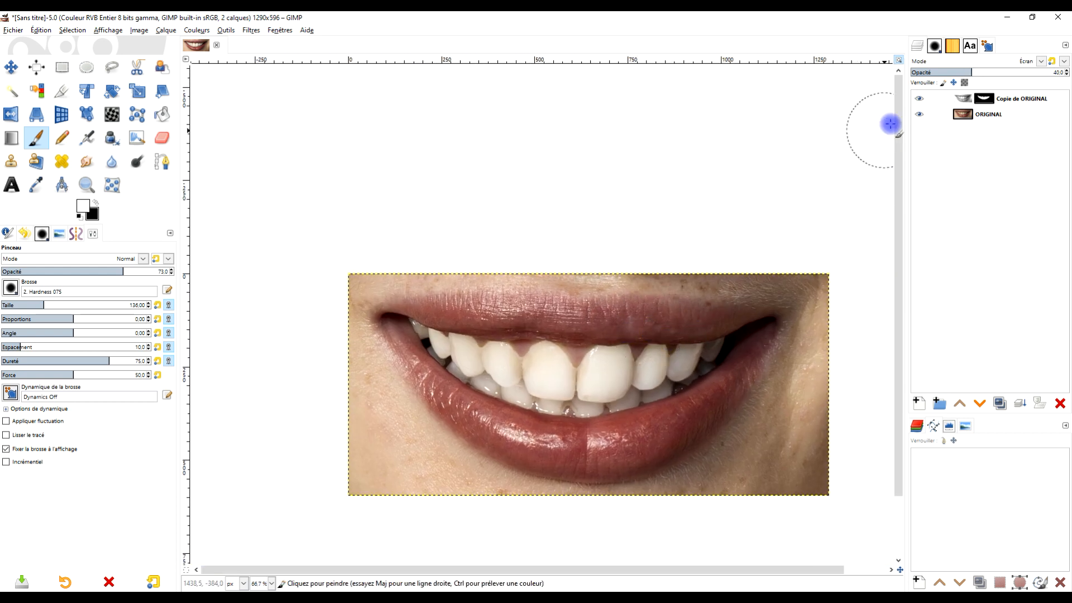
click(919, 99)
click(920, 99)
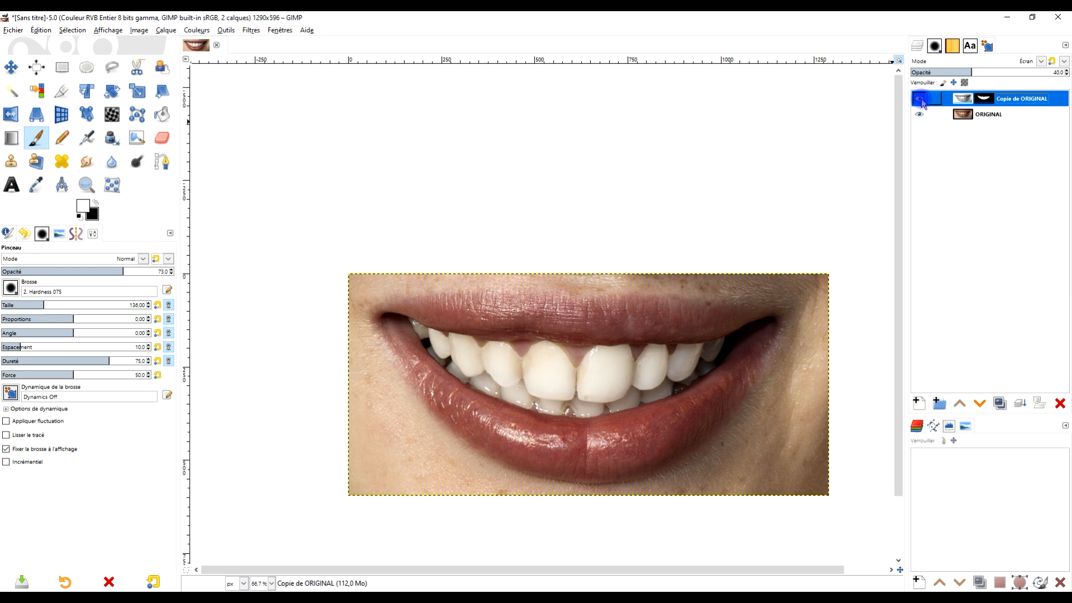
Step: Try opacities of 36 and 58.5 on the Copie de ORIGINAL layer while checking the teeth up close
scroll(613, 342, up, 1)
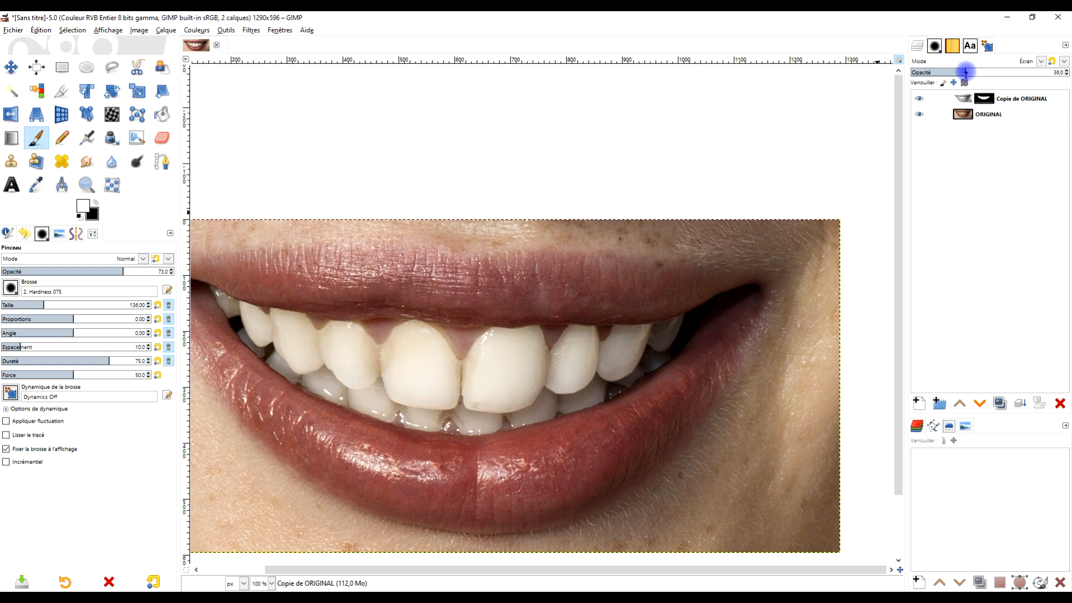
drag(570, 296, 592, 312)
drag(433, 409, 444, 415)
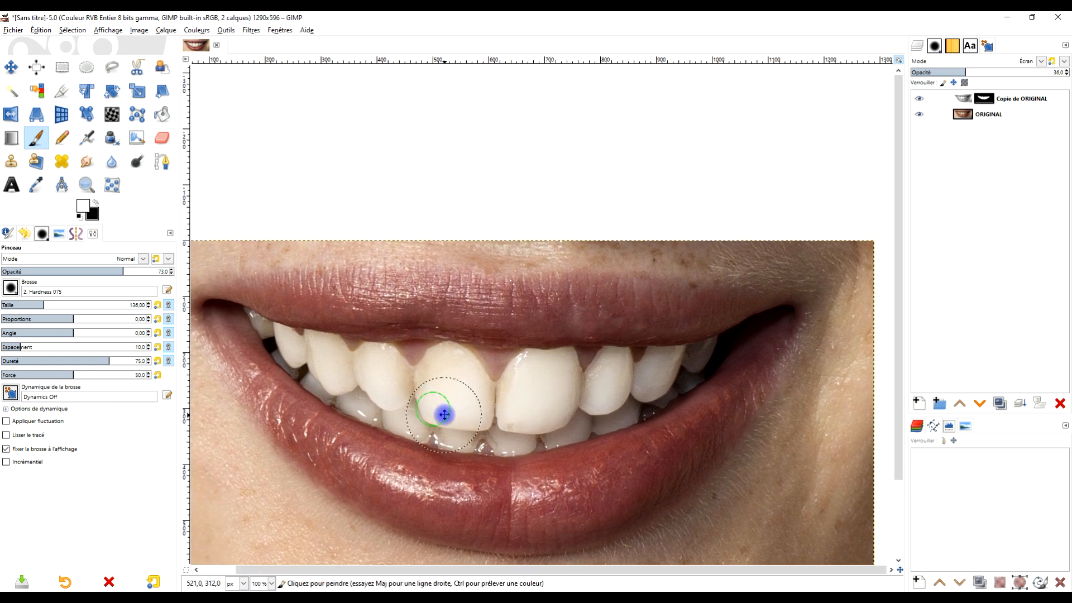
scroll(411, 394, up, 1)
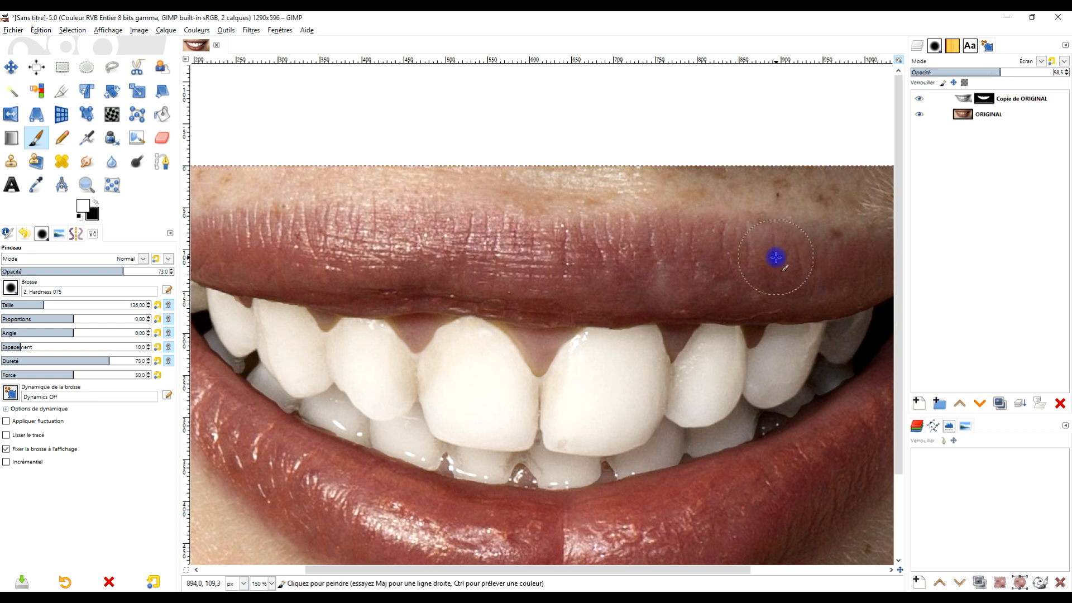
Step: Lower the Copie de ORIGINAL layer's opacity to about 34 and frame the whole image to check the whitened smile
scroll(773, 256, down, 3)
scroll(600, 318, up, 1)
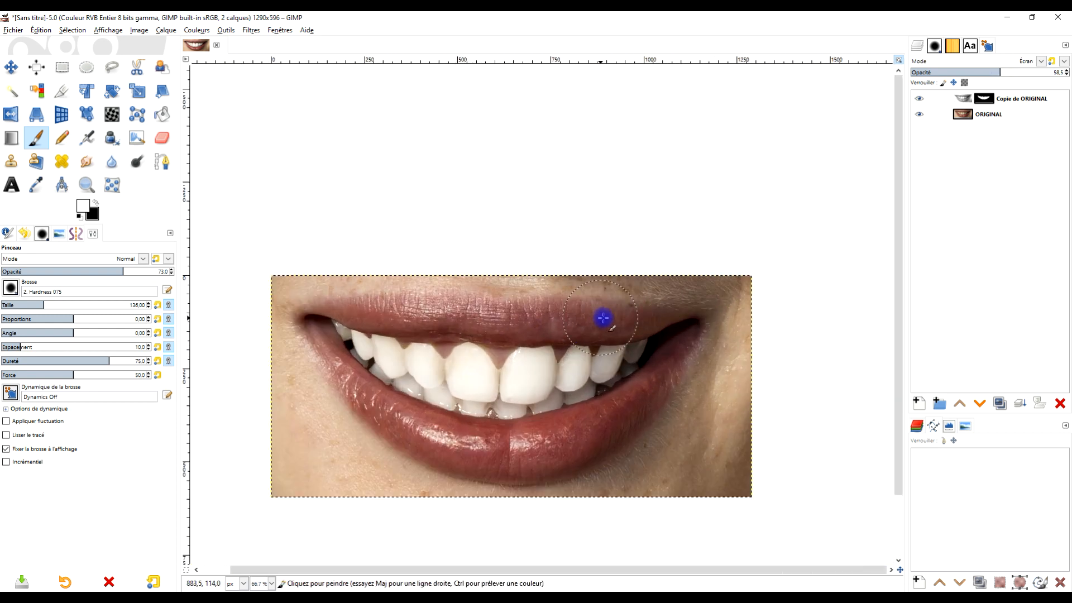
drag(997, 70, 981, 72)
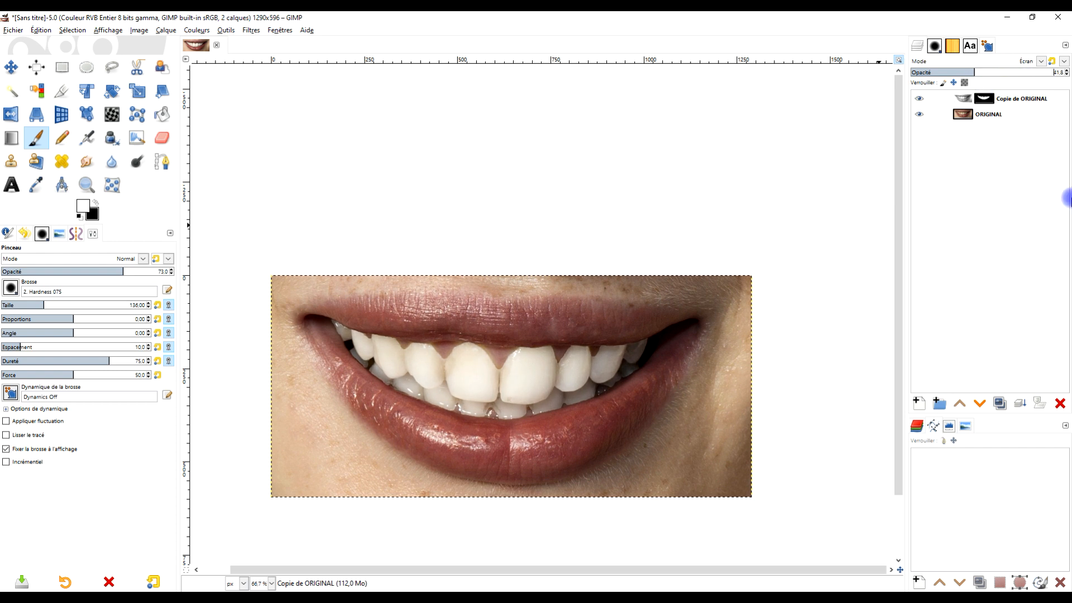
click(960, 77)
click(965, 73)
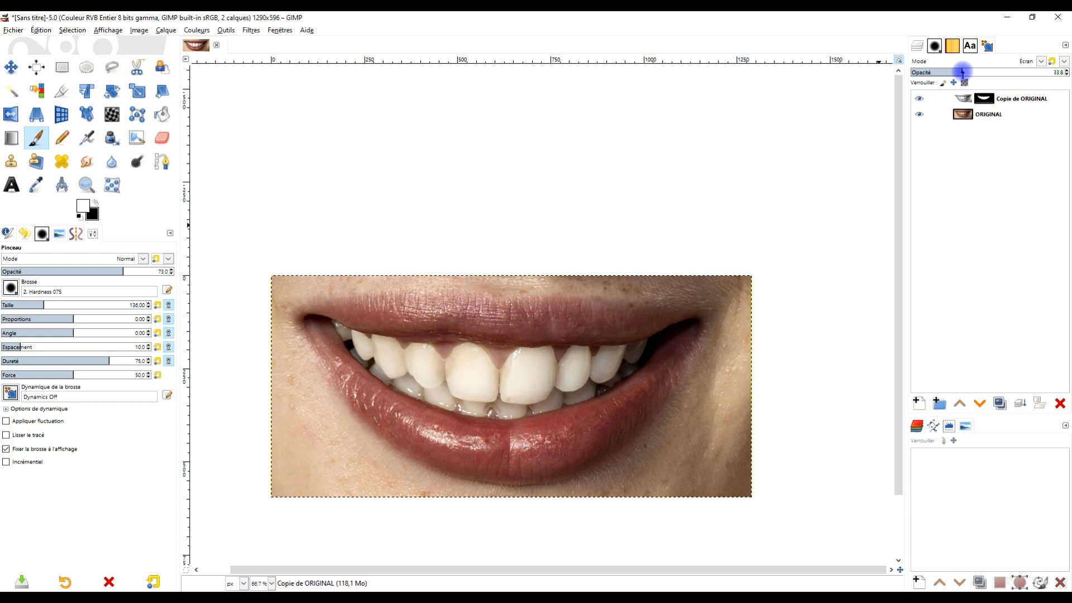
click(86, 184)
drag(266, 268, 765, 505)
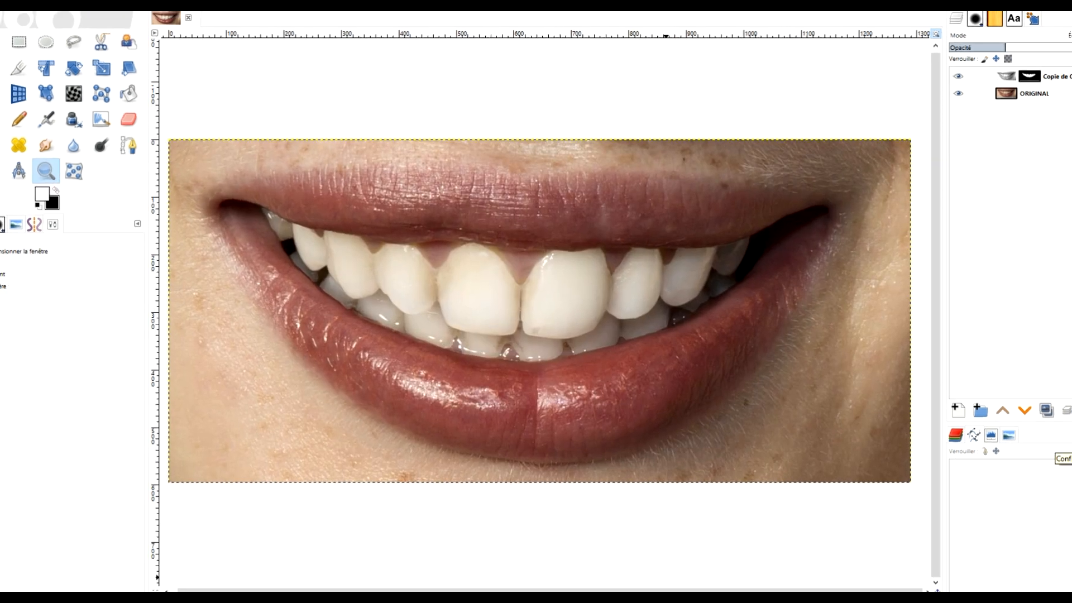